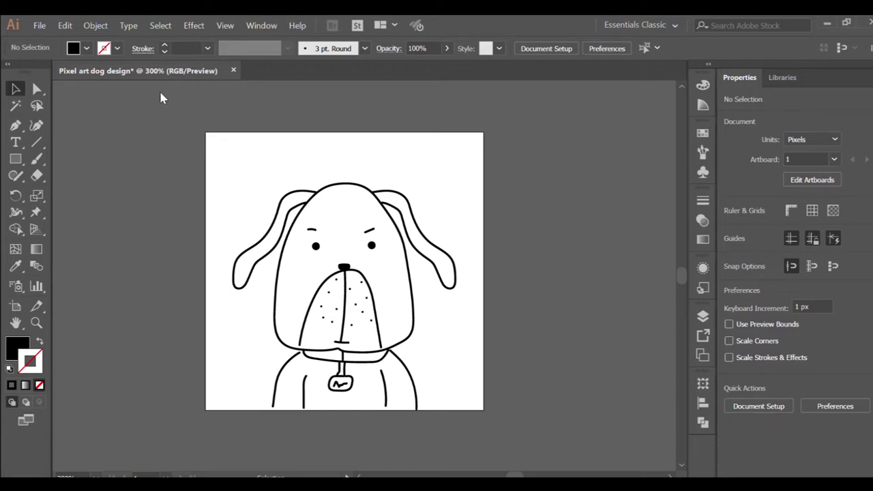
Select the Rectangular Grid tool to draw over the black dog line drawing
{"action": "scroll", "coordinate": [639, 307], "scroll_direction": "up", "scroll_amount": 1}
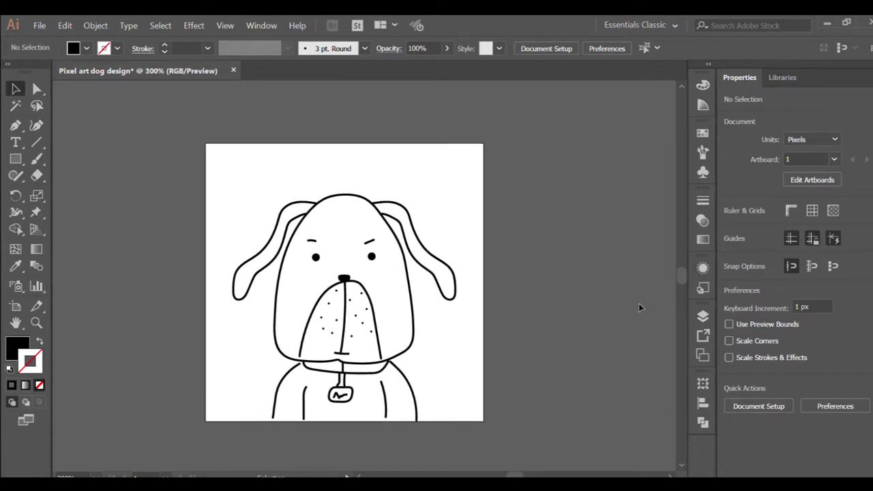
{"action": "left_click", "coordinate": [32, 146]}
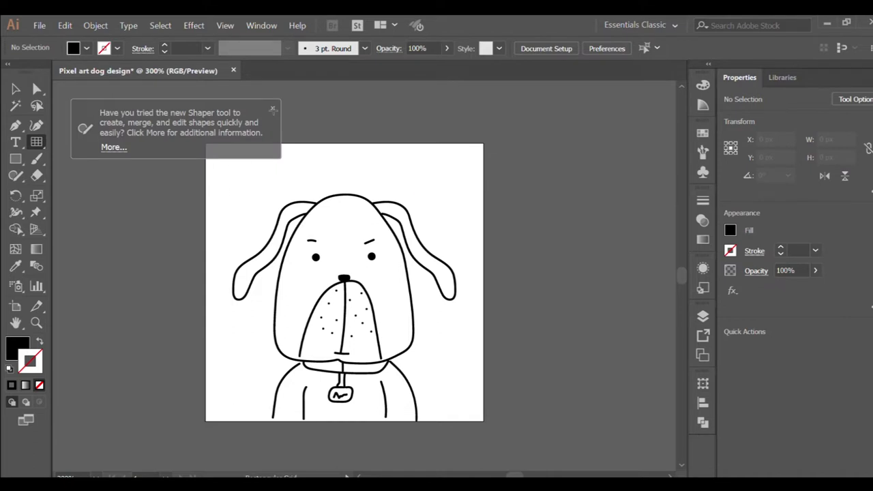
Draw a 200 × 200 px rectangular grid across the whole artboard, then deselect it
{"action": "left_click", "coordinate": [272, 108]}
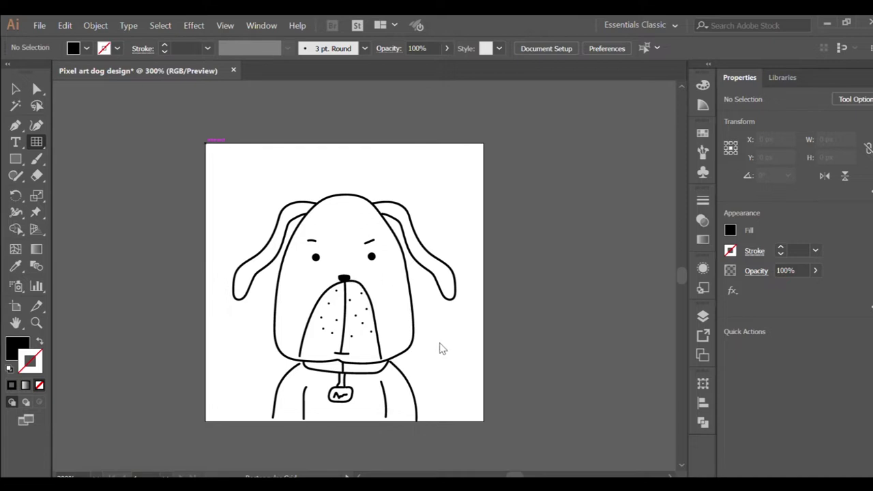
{"action": "key", "text": "ctrl+shift+a"}
{"action": "key", "text": "ctrl+a"}
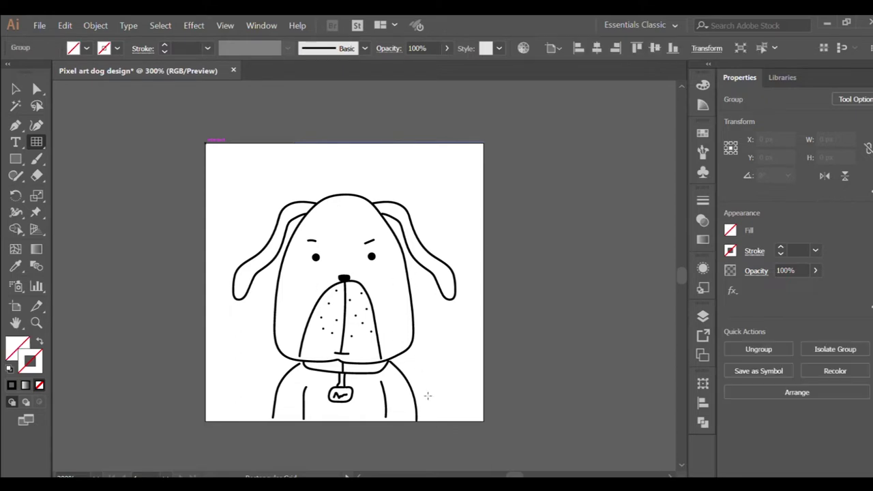
{"action": "key", "text": "ctrl+shift+a"}
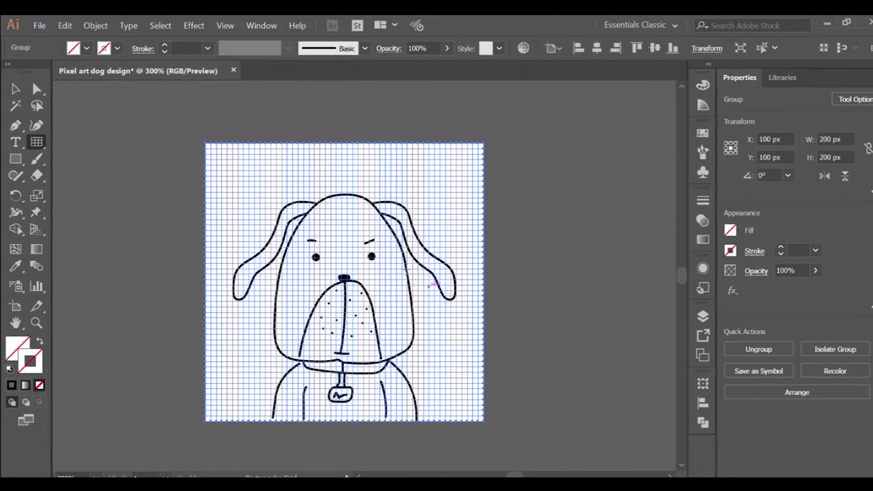
{"action": "left_click", "coordinate": [13, 90]}
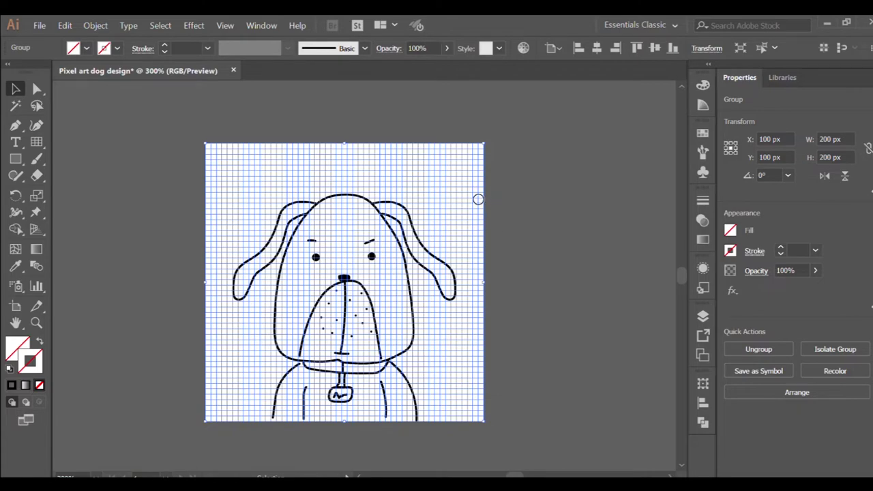
Give the grid lines a thin pink 0.25 pt stroke and check the result
{"action": "key", "text": "comma"}
{"action": "left_click", "coordinate": [165, 51]}
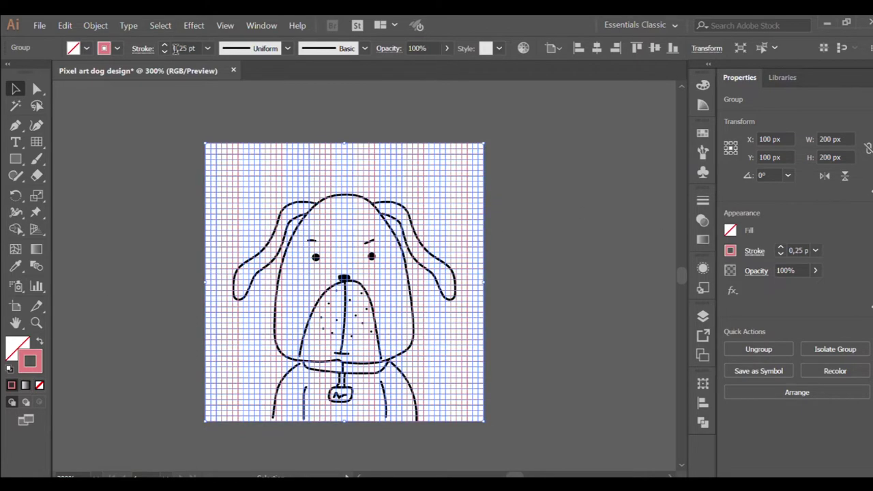
{"action": "scroll", "coordinate": [315, 256], "scroll_direction": "up", "scroll_amount": 1}
{"action": "left_click", "coordinate": [75, 165]}
{"action": "scroll", "coordinate": [183, 177], "scroll_direction": "left", "scroll_amount": 3}
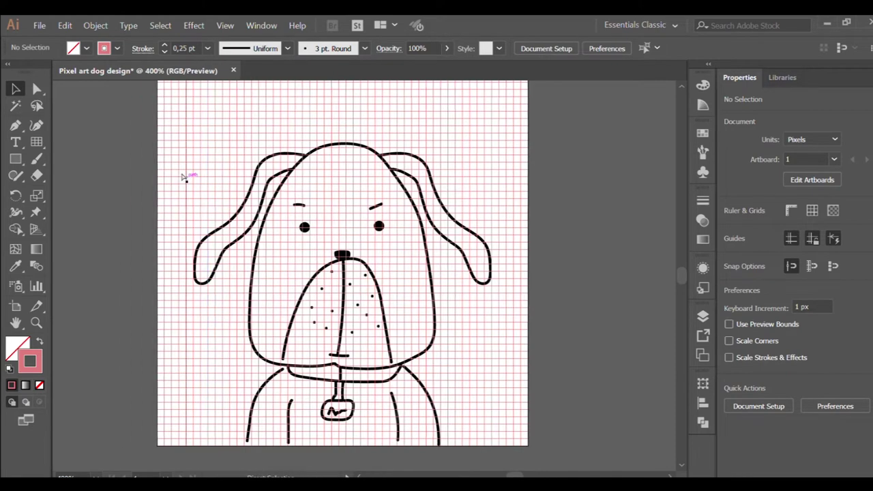
Reselect the whole grid and convert it into a Live Paint group
{"action": "left_click_drag", "start_coordinate": [96, 177], "coordinate": [283, 178]}
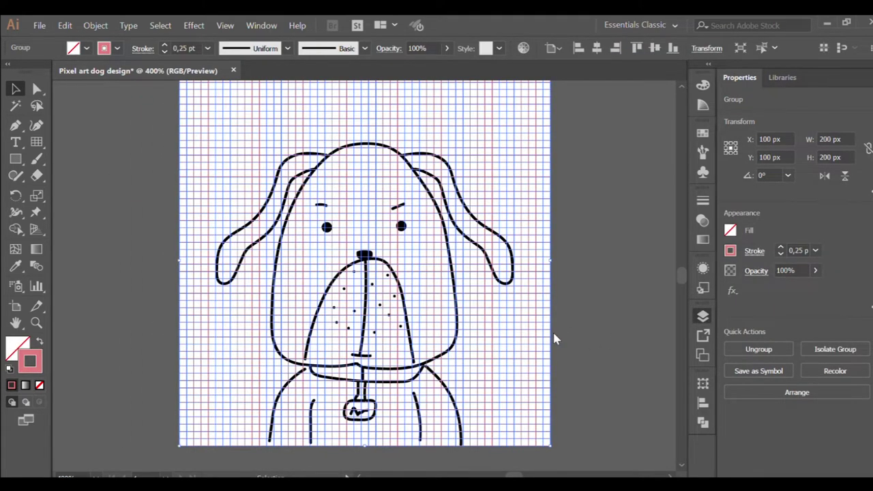
{"action": "left_click", "coordinate": [633, 242]}
{"action": "scroll", "coordinate": [526, 292], "scroll_direction": "up", "scroll_amount": 1}
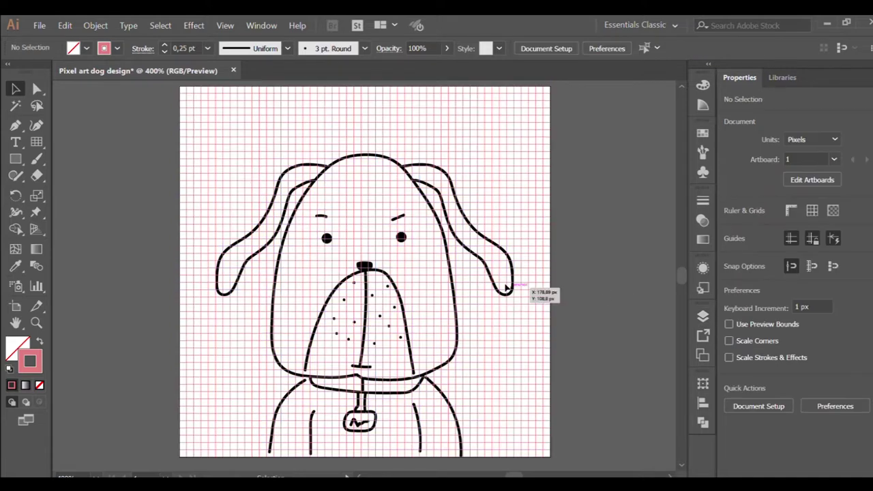
{"action": "left_click", "coordinate": [230, 197]}
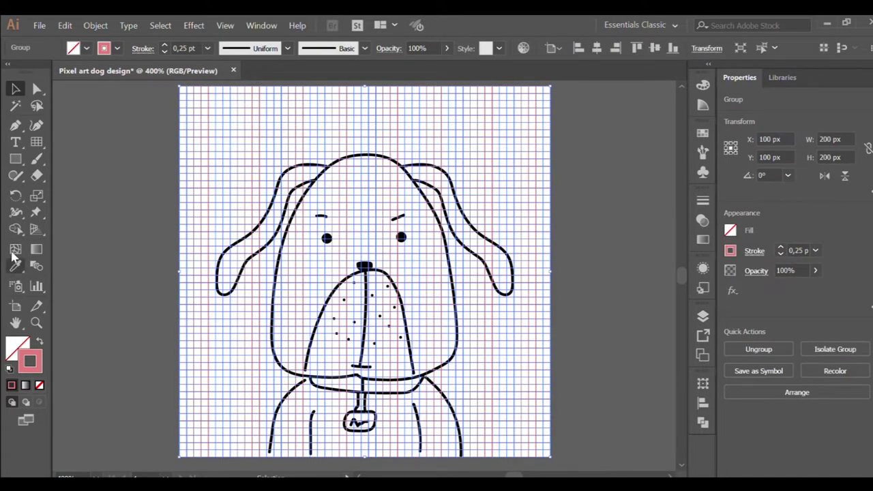
{"action": "left_click", "coordinate": [15, 229]}
{"action": "left_click_drag", "start_coordinate": [289, 198], "coordinate": [290, 199]}
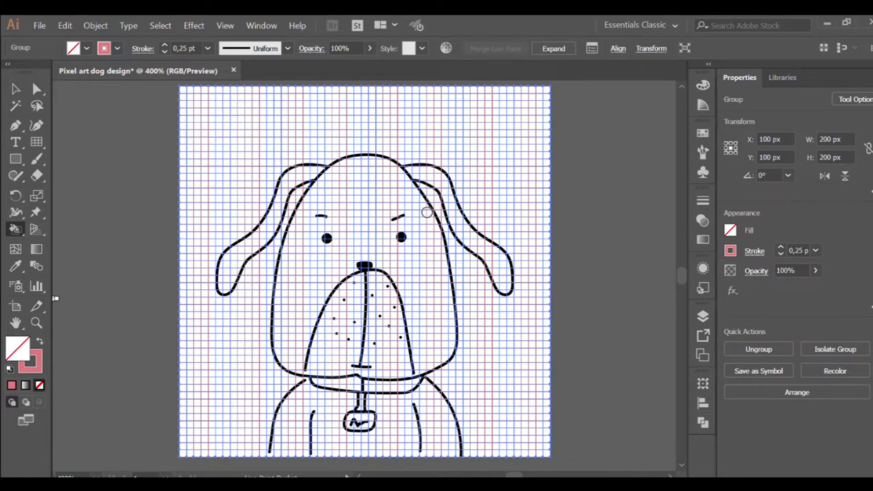
Set the fill to black and paint a row of cells along the left ear's top
{"action": "left_click", "coordinate": [15, 353]}
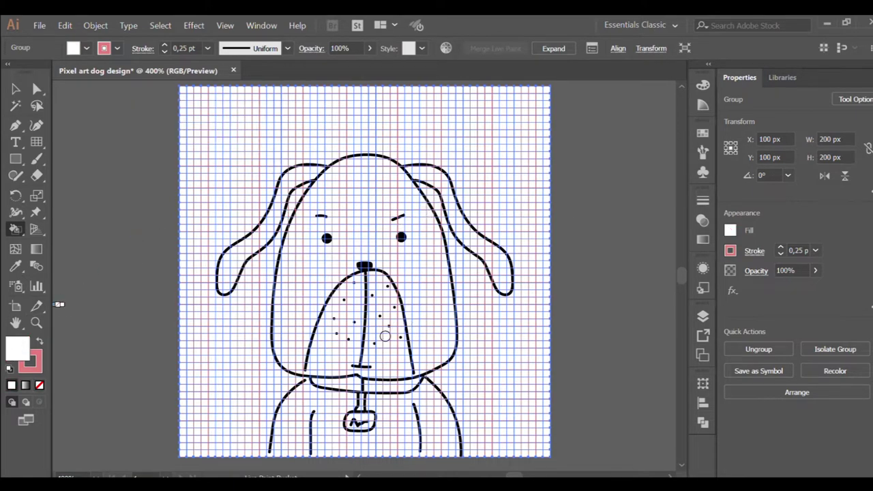
{"action": "left_click", "coordinate": [282, 178], "text": "alt"}
{"action": "scroll", "coordinate": [283, 178], "scroll_direction": "up", "scroll_amount": 4}
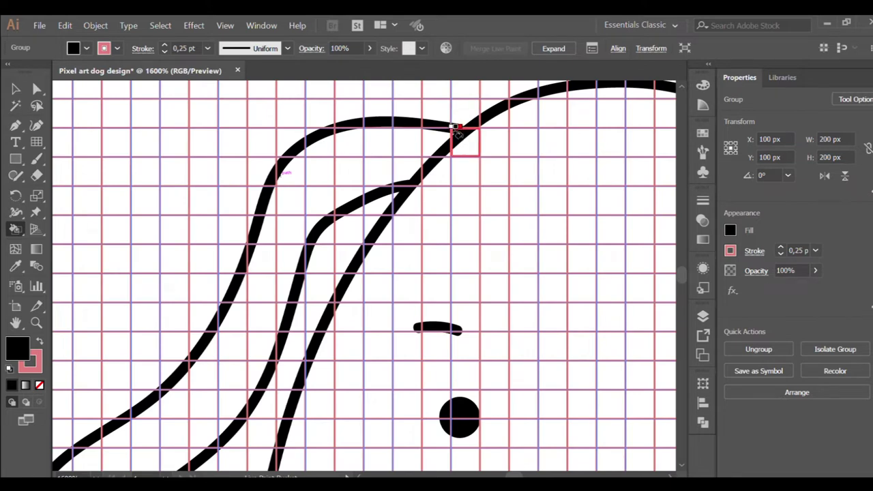
{"action": "left_click", "coordinate": [456, 132]}
{"action": "mouse_move", "coordinate": [431, 116]}
{"action": "left_mouse_down"}
{"action": "mouse_move", "coordinate": [268, 179]}
{"action": "mouse_move", "coordinate": [234, 208]}
{"action": "left_mouse_up"}
{"action": "scroll", "coordinate": [263, 195], "scroll_direction": "down", "scroll_amount": 1}
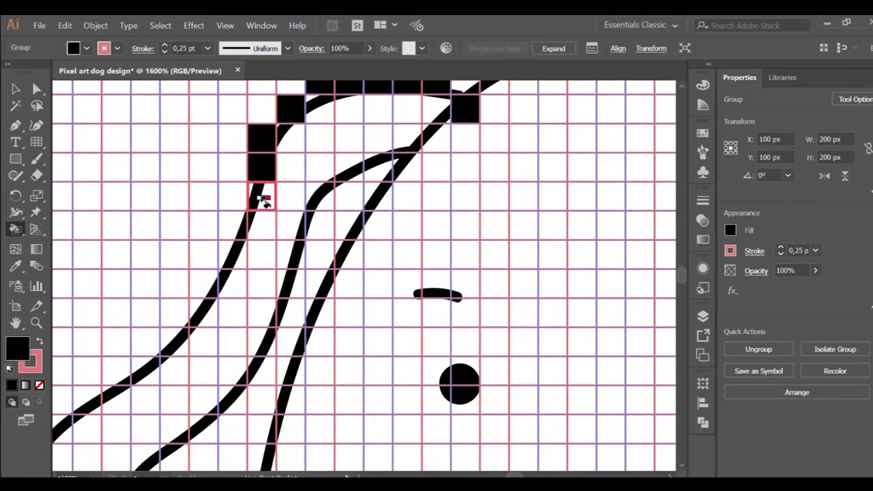
{"action": "scroll", "coordinate": [234, 208], "scroll_direction": "down", "scroll_amount": 1}
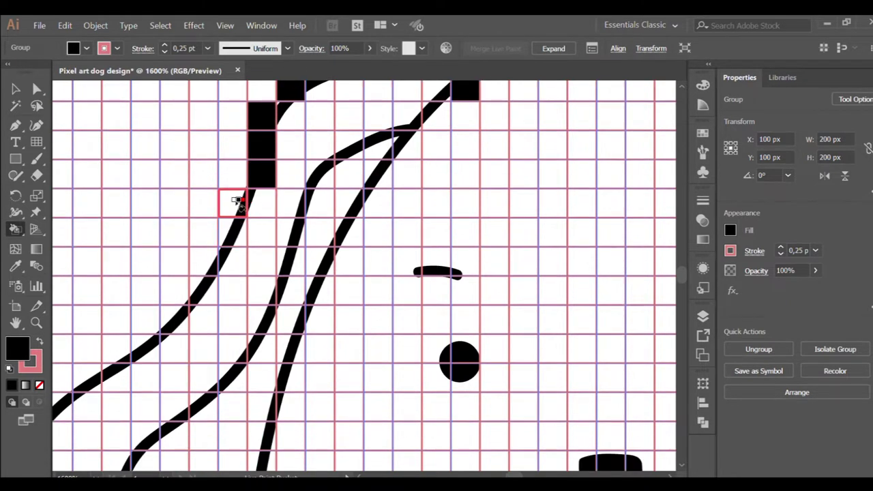
{"action": "left_click_drag", "start_coordinate": [234, 208], "coordinate": [233, 230]}
{"action": "scroll", "coordinate": [230, 227], "scroll_direction": "down", "scroll_amount": 1}
{"action": "scroll", "coordinate": [235, 201], "scroll_direction": "down", "scroll_amount": 2}
{"action": "scroll", "coordinate": [238, 198], "scroll_direction": "left", "scroll_amount": 2}
Paint black cells down the left ear's diagonal and outer edges, undoing one stray cell
{"action": "left_click_drag", "start_coordinate": [287, 179], "coordinate": [238, 255]}
{"action": "left_click", "coordinate": [242, 240]}
{"action": "scroll", "coordinate": [252, 238], "scroll_direction": "down", "scroll_amount": 1}
{"action": "scroll", "coordinate": [252, 239], "scroll_direction": "left", "scroll_amount": 2}
{"action": "scroll", "coordinate": [238, 255], "scroll_direction": "down", "scroll_amount": 2}
{"action": "scroll", "coordinate": [239, 255], "scroll_direction": "left", "scroll_amount": 2}
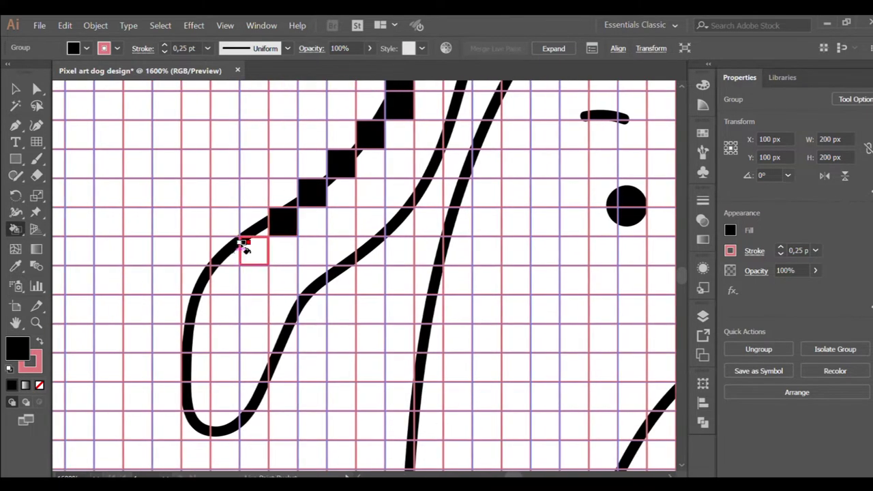
{"action": "left_click", "coordinate": [253, 222]}
{"action": "left_click", "coordinate": [225, 250]}
{"action": "mouse_move", "coordinate": [194, 296]}
{"action": "left_mouse_down"}
{"action": "mouse_move", "coordinate": [195, 416]}
{"action": "mouse_move", "coordinate": [224, 424]}
{"action": "mouse_move", "coordinate": [253, 392]}
{"action": "left_mouse_up"}
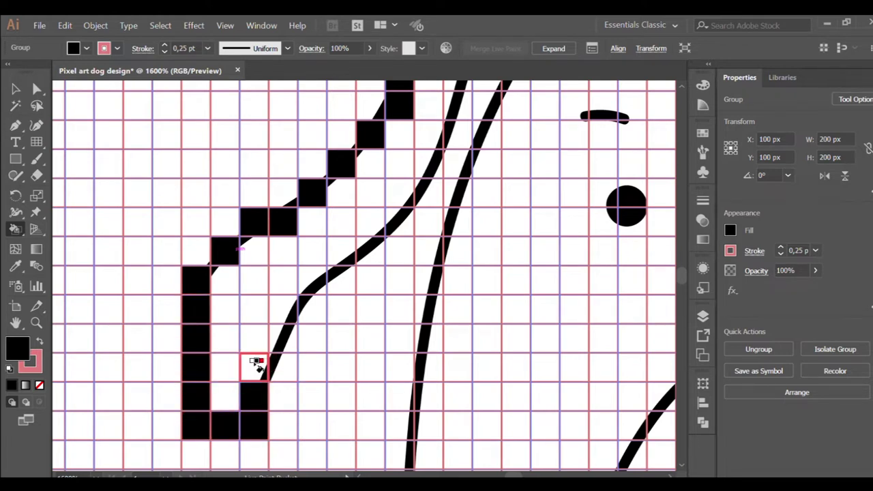
{"action": "mouse_move", "coordinate": [272, 361]}
{"action": "left_mouse_down"}
{"action": "mouse_move", "coordinate": [295, 312]}
{"action": "mouse_move", "coordinate": [403, 220]}
{"action": "mouse_move", "coordinate": [460, 201]}
{"action": "mouse_move", "coordinate": [476, 156]}
{"action": "left_mouse_up"}
{"action": "key", "text": "ctrl+z"}
Fill more black cells along the left ear outline and down its inner line
{"action": "scroll", "coordinate": [443, 171], "scroll_direction": "right", "scroll_amount": 2}
{"action": "left_click_drag", "start_coordinate": [411, 183], "coordinate": [405, 146]}
{"action": "scroll", "coordinate": [419, 178], "scroll_direction": "up", "scroll_amount": 3}
{"action": "mouse_move", "coordinate": [418, 208]}
{"action": "left_mouse_down"}
{"action": "mouse_move", "coordinate": [471, 185]}
{"action": "mouse_move", "coordinate": [415, 311]}
{"action": "left_mouse_up"}
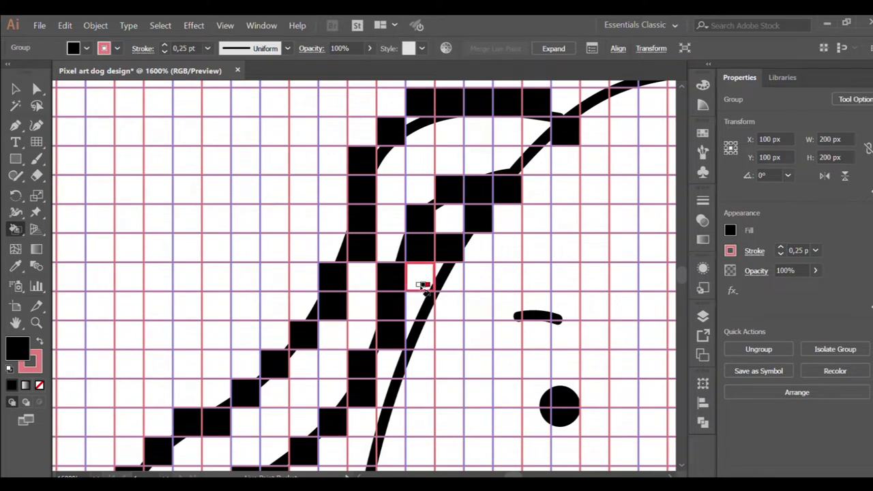
{"action": "scroll", "coordinate": [416, 307], "scroll_direction": "down", "scroll_amount": 4}
{"action": "left_click_drag", "start_coordinate": [418, 292], "coordinate": [379, 302]}
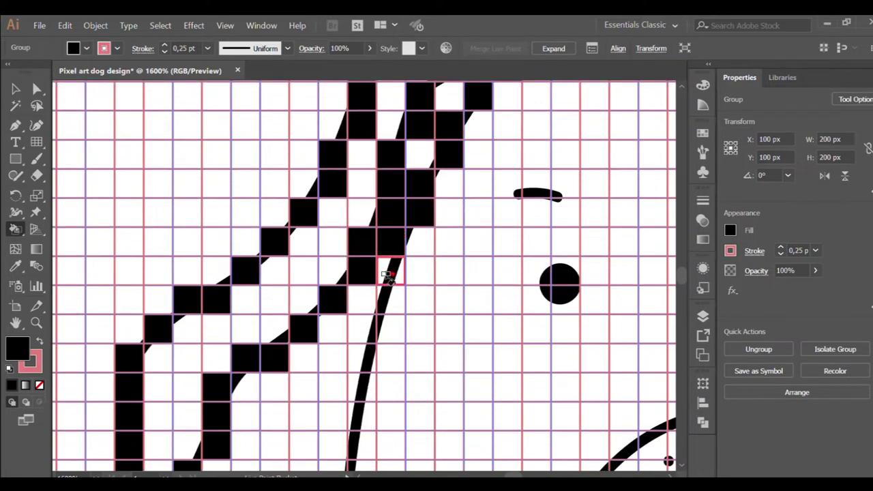
{"action": "scroll", "coordinate": [377, 300], "scroll_direction": "down", "scroll_amount": 2}
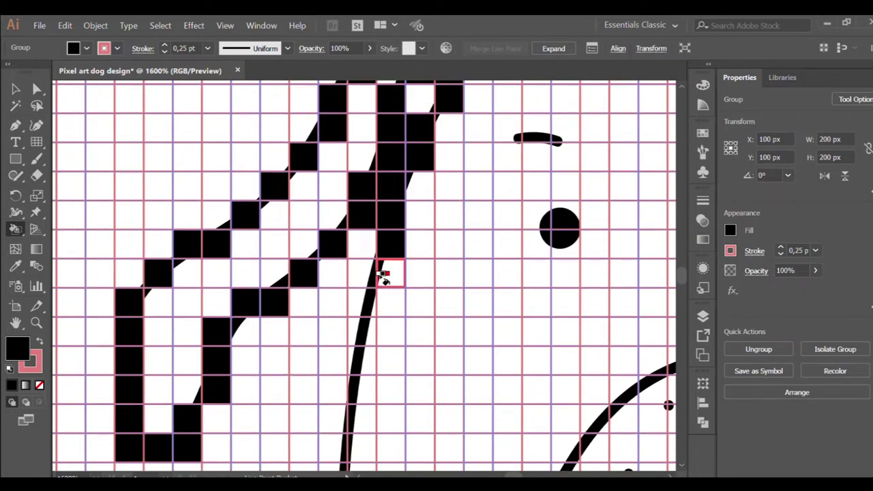
{"action": "left_click_drag", "start_coordinate": [383, 276], "coordinate": [337, 359]}
{"action": "scroll", "coordinate": [361, 297], "scroll_direction": "down", "scroll_amount": 2}
{"action": "scroll", "coordinate": [338, 359], "scroll_direction": "down", "scroll_amount": 2}
{"action": "left_click", "coordinate": [334, 338]}
{"action": "scroll", "coordinate": [334, 337], "scroll_direction": "down", "scroll_amount": 2}
{"action": "left_click_drag", "start_coordinate": [334, 308], "coordinate": [333, 341]}
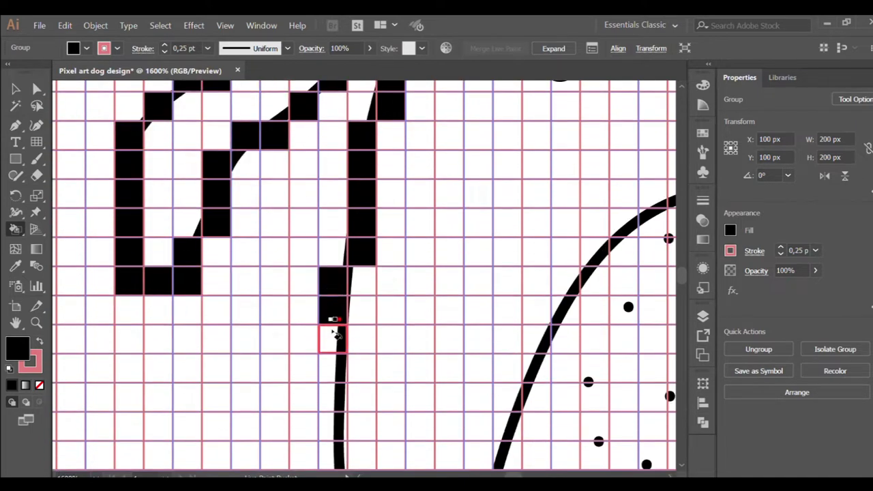
Extend the black outline column downward and step it down and right
{"action": "scroll", "coordinate": [332, 339], "scroll_direction": "down", "scroll_amount": 1}
{"action": "mouse_move", "coordinate": [332, 300]}
{"action": "left_mouse_down"}
{"action": "mouse_move", "coordinate": [332, 339]}
{"action": "mouse_move", "coordinate": [350, 347]}
{"action": "left_mouse_up"}
{"action": "scroll", "coordinate": [330, 328], "scroll_direction": "down", "scroll_amount": 1}
{"action": "left_click", "coordinate": [330, 324]}
{"action": "scroll", "coordinate": [331, 324], "scroll_direction": "down", "scroll_amount": 1}
{"action": "scroll", "coordinate": [331, 322], "scroll_direction": "down", "scroll_amount": 1}
{"action": "left_click", "coordinate": [366, 374]}
{"action": "left_click_drag", "start_coordinate": [391, 408], "coordinate": [452, 412]}
{"action": "scroll", "coordinate": [455, 412], "scroll_direction": "down", "scroll_amount": 1}
Fill a row of black cells along the bottom of the face
{"action": "left_click", "coordinate": [481, 346]}
{"action": "left_click_drag", "start_coordinate": [501, 344], "coordinate": [565, 345]}
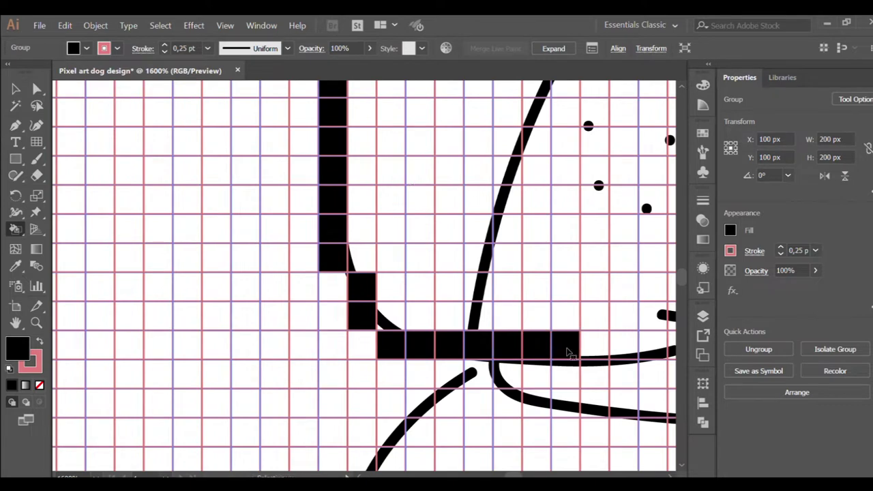
{"action": "scroll", "coordinate": [477, 347], "scroll_direction": "right", "scroll_amount": 5}
{"action": "mouse_move", "coordinate": [394, 351]}
{"action": "left_mouse_down"}
{"action": "mouse_move", "coordinate": [454, 341]}
{"action": "mouse_move", "coordinate": [484, 366]}
{"action": "left_mouse_up"}
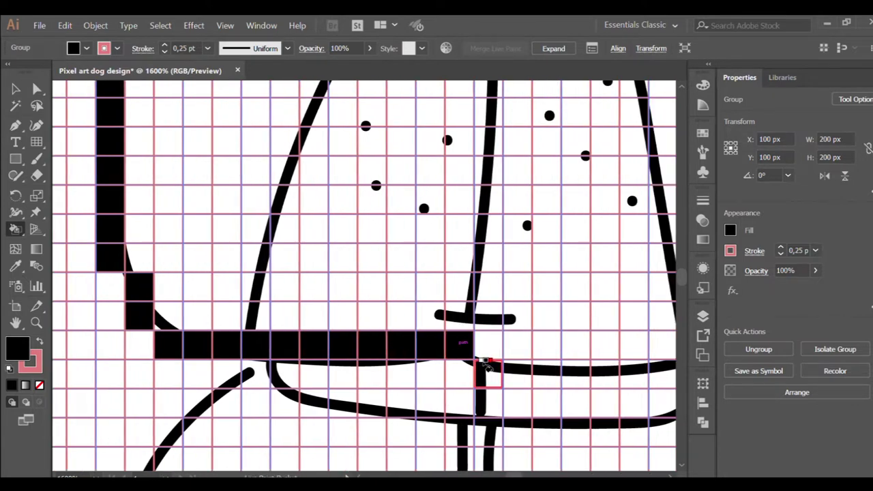
{"action": "scroll", "coordinate": [484, 366], "scroll_direction": "right", "scroll_amount": 2}
{"action": "scroll", "coordinate": [483, 367], "scroll_direction": "right", "scroll_amount": 2}
{"action": "mouse_move", "coordinate": [299, 372]}
{"action": "left_mouse_down"}
{"action": "mouse_move", "coordinate": [331, 365]}
{"action": "mouse_move", "coordinate": [419, 378]}
{"action": "mouse_move", "coordinate": [502, 370]}
{"action": "mouse_move", "coordinate": [627, 307]}
{"action": "mouse_move", "coordinate": [671, 262]}
{"action": "mouse_move", "coordinate": [576, 259]}
{"action": "mouse_move", "coordinate": [600, 225]}
{"action": "mouse_move", "coordinate": [606, 109]}
{"action": "left_mouse_up"}
Paint black cells up the face's right side and across the top of the head
{"action": "scroll", "coordinate": [600, 172], "scroll_direction": "down", "scroll_amount": 3}
{"action": "scroll", "coordinate": [601, 203], "scroll_direction": "up", "scroll_amount": 2}
{"action": "scroll", "coordinate": [602, 205], "scroll_direction": "up", "scroll_amount": 2}
{"action": "mouse_move", "coordinate": [559, 283]}
{"action": "left_mouse_down"}
{"action": "mouse_move", "coordinate": [518, 218]}
{"action": "mouse_move", "coordinate": [518, 176]}
{"action": "left_mouse_up"}
{"action": "scroll", "coordinate": [505, 134], "scroll_direction": "up", "scroll_amount": 3}
{"action": "mouse_move", "coordinate": [507, 128]}
{"action": "left_mouse_down"}
{"action": "mouse_move", "coordinate": [498, 211]}
{"action": "mouse_move", "coordinate": [495, 175]}
{"action": "mouse_move", "coordinate": [409, 132]}
{"action": "left_mouse_up"}
{"action": "scroll", "coordinate": [482, 153], "scroll_direction": "up", "scroll_amount": 2}
{"action": "scroll", "coordinate": [452, 152], "scroll_direction": "up", "scroll_amount": 2}
{"action": "scroll", "coordinate": [409, 132], "scroll_direction": "up", "scroll_amount": 1}
{"action": "left_click", "coordinate": [381, 156]}
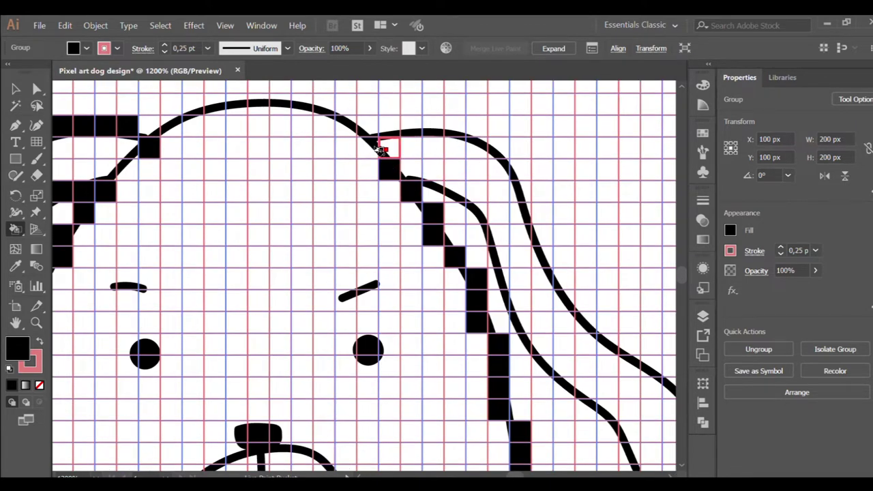
{"action": "mouse_move", "coordinate": [352, 122]}
{"action": "left_mouse_down"}
{"action": "mouse_move", "coordinate": [322, 103]}
{"action": "mouse_move", "coordinate": [238, 100]}
{"action": "mouse_move", "coordinate": [196, 104]}
{"action": "mouse_move", "coordinate": [171, 126]}
{"action": "left_mouse_up"}
Check the head outline zoomed out, then blacken cells down the right ear's inner edge
{"action": "key", "text": "ctrl+minus"}
{"action": "key", "text": "ctrl+equal"}
{"action": "key", "text": "ctrl+minus"}
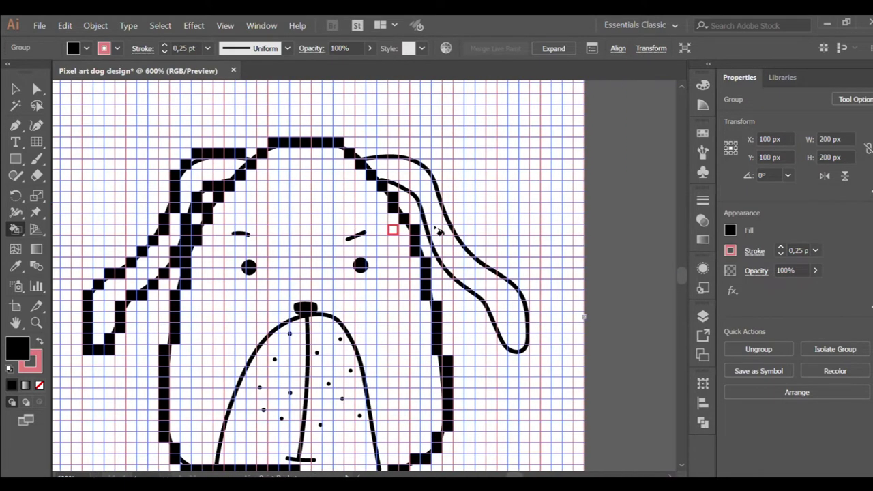
{"action": "scroll", "coordinate": [443, 189], "scroll_direction": "up", "scroll_amount": 2}
{"action": "key", "text": "ctrl+minus"}
{"action": "key", "text": "ctrl+equal"}
{"action": "left_click_drag", "start_coordinate": [338, 176], "coordinate": [377, 205]}
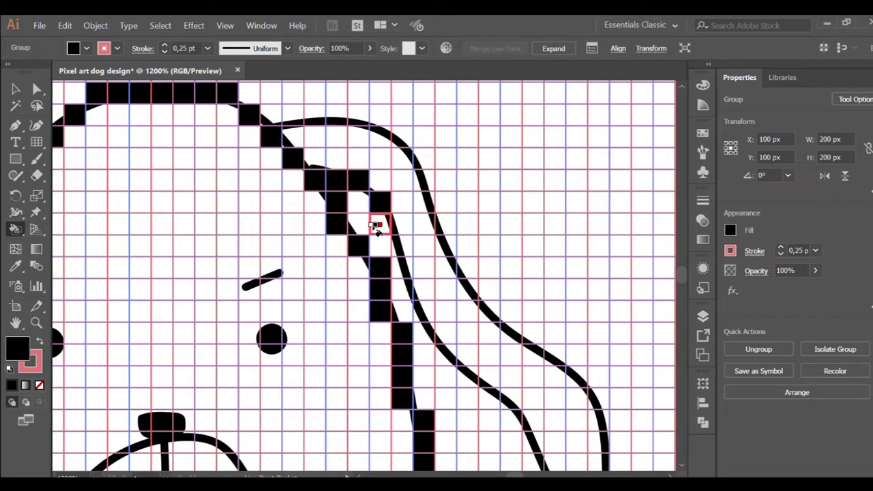
{"action": "left_click_drag", "start_coordinate": [376, 228], "coordinate": [410, 250]}
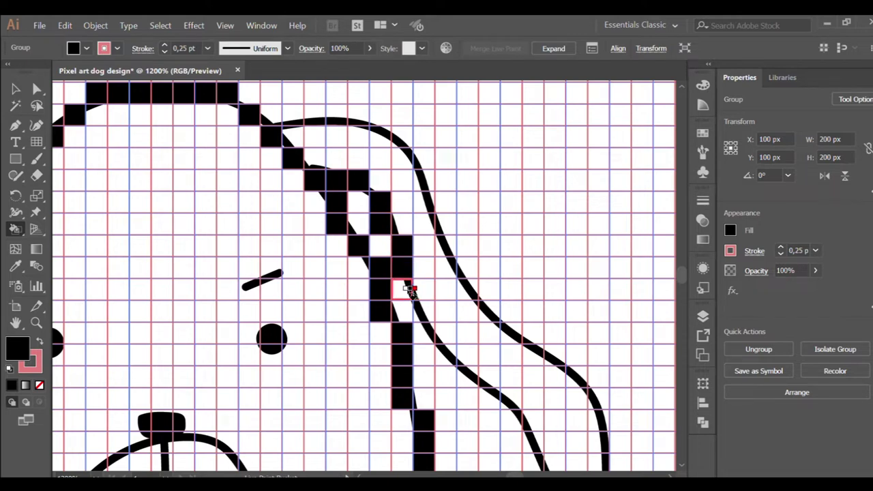
{"action": "mouse_move", "coordinate": [417, 293]}
{"action": "left_mouse_down"}
{"action": "mouse_move", "coordinate": [424, 331]}
{"action": "mouse_move", "coordinate": [468, 370]}
{"action": "left_mouse_up"}
Trace the right ear's outer curve and top in black cells, then view the whole artboard
{"action": "scroll", "coordinate": [468, 370], "scroll_direction": "down", "scroll_amount": 3}
{"action": "mouse_move", "coordinate": [486, 337]}
{"action": "left_mouse_down"}
{"action": "mouse_move", "coordinate": [508, 307]}
{"action": "mouse_move", "coordinate": [536, 361]}
{"action": "mouse_move", "coordinate": [577, 409]}
{"action": "mouse_move", "coordinate": [599, 384]}
{"action": "mouse_move", "coordinate": [596, 312]}
{"action": "mouse_move", "coordinate": [577, 275]}
{"action": "mouse_move", "coordinate": [468, 189]}
{"action": "mouse_move", "coordinate": [459, 267]}
{"action": "left_mouse_up"}
{"action": "left_click", "coordinate": [508, 306]}
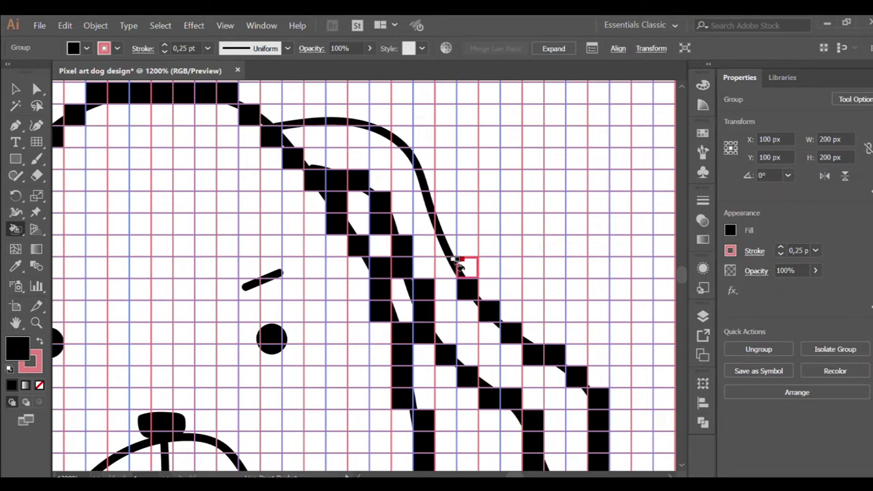
{"action": "left_click", "coordinate": [449, 266]}
{"action": "mouse_move", "coordinate": [437, 223]}
{"action": "left_mouse_down"}
{"action": "mouse_move", "coordinate": [419, 159]}
{"action": "mouse_move", "coordinate": [400, 137]}
{"action": "left_mouse_up"}
{"action": "scroll", "coordinate": [375, 206], "scroll_direction": "up", "scroll_amount": 3}
{"action": "left_click_drag", "start_coordinate": [375, 205], "coordinate": [293, 204]}
{"action": "key", "text": "ctrl+0"}
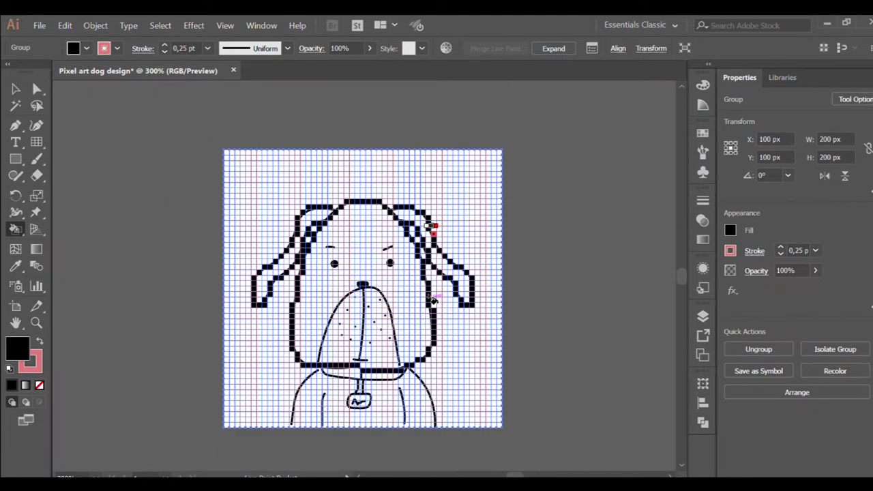
Trace the snout's left curve, top and right side in black cells
{"action": "scroll", "coordinate": [294, 355], "scroll_direction": "up", "scroll_amount": 2}
{"action": "scroll", "coordinate": [295, 356], "scroll_direction": "up", "scroll_amount": 2}
{"action": "scroll", "coordinate": [294, 356], "scroll_direction": "up", "scroll_amount": 2}
{"action": "mouse_move", "coordinate": [234, 361]}
{"action": "left_mouse_down"}
{"action": "mouse_move", "coordinate": [244, 293]}
{"action": "mouse_move", "coordinate": [278, 226]}
{"action": "mouse_move", "coordinate": [289, 179]}
{"action": "mouse_move", "coordinate": [330, 120]}
{"action": "left_mouse_up"}
{"action": "scroll", "coordinate": [344, 187], "scroll_direction": "up", "scroll_amount": 3}
{"action": "left_click_drag", "start_coordinate": [344, 189], "coordinate": [386, 170]}
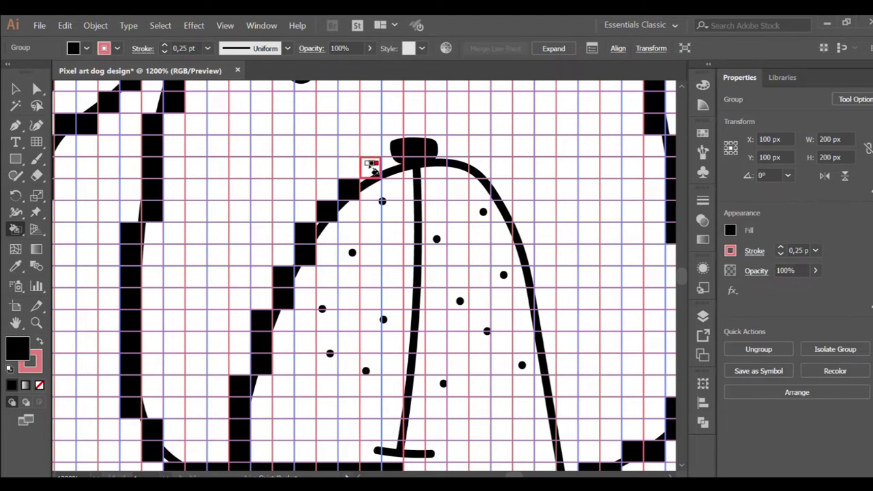
{"action": "mouse_move", "coordinate": [370, 185]}
{"action": "left_mouse_down"}
{"action": "mouse_move", "coordinate": [440, 159]}
{"action": "mouse_move", "coordinate": [470, 171]}
{"action": "mouse_move", "coordinate": [516, 230]}
{"action": "mouse_move", "coordinate": [526, 292]}
{"action": "left_mouse_up"}
{"action": "left_click_drag", "start_coordinate": [491, 233], "coordinate": [511, 348]}
{"action": "left_click_drag", "start_coordinate": [512, 385], "coordinate": [525, 446]}
Fill the nose cells black
{"action": "scroll", "coordinate": [477, 436], "scroll_direction": "down", "scroll_amount": 3}
{"action": "scroll", "coordinate": [358, 341], "scroll_direction": "up", "scroll_amount": 3}
{"action": "left_click_drag", "start_coordinate": [358, 341], "coordinate": [410, 340]}
{"action": "scroll", "coordinate": [409, 341], "scroll_direction": "down", "scroll_amount": 2}
{"action": "scroll", "coordinate": [350, 307], "scroll_direction": "up", "scroll_amount": 4}
Fill both eyes as black cell blocks and add the eyebrow cells
{"action": "left_click_drag", "start_coordinate": [351, 261], "coordinate": [347, 293]}
{"action": "scroll", "coordinate": [347, 292], "scroll_direction": "down", "scroll_amount": 3}
{"action": "scroll", "coordinate": [454, 289], "scroll_direction": "up", "scroll_amount": 3}
{"action": "left_click", "coordinate": [426, 279]}
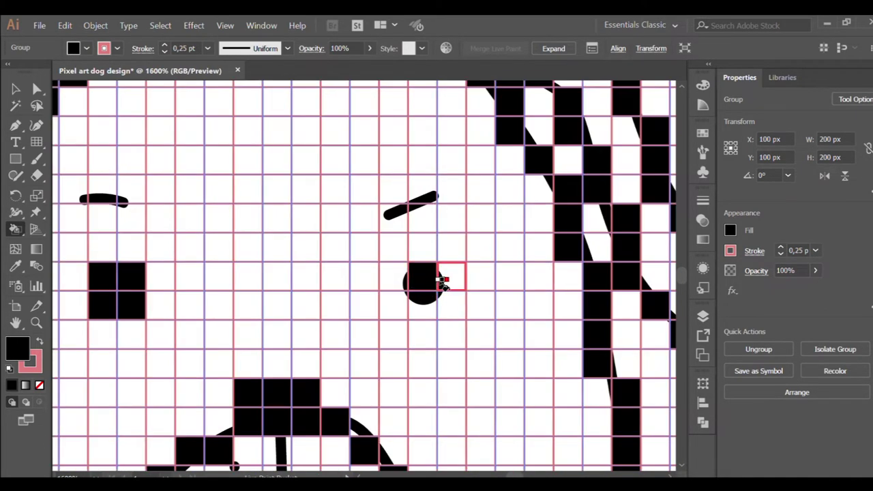
{"action": "left_click_drag", "start_coordinate": [443, 282], "coordinate": [421, 295]}
{"action": "left_click_drag", "start_coordinate": [393, 218], "coordinate": [414, 188]}
{"action": "scroll", "coordinate": [259, 211], "scroll_direction": "left", "scroll_amount": 3}
{"action": "left_click", "coordinate": [224, 205]}
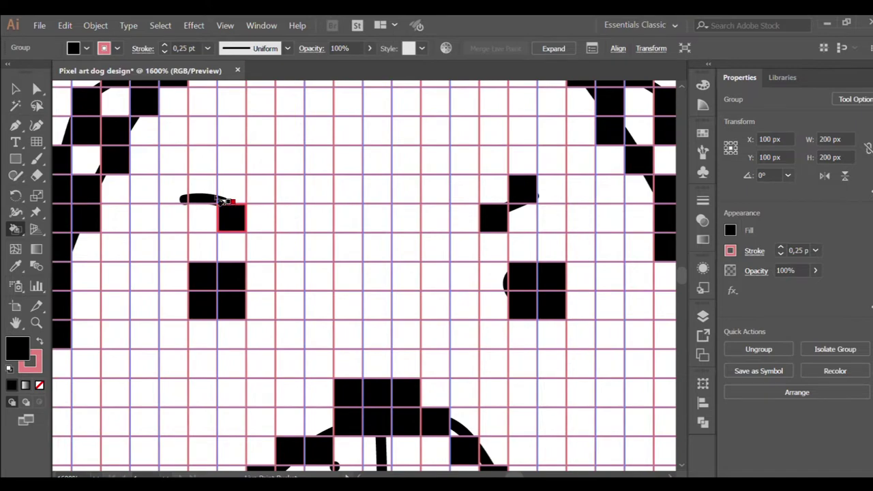
{"action": "left_click", "coordinate": [204, 191]}
{"action": "scroll", "coordinate": [223, 202], "scroll_direction": "down", "scroll_amount": 3}
{"action": "scroll", "coordinate": [288, 237], "scroll_direction": "up", "scroll_amount": 3}
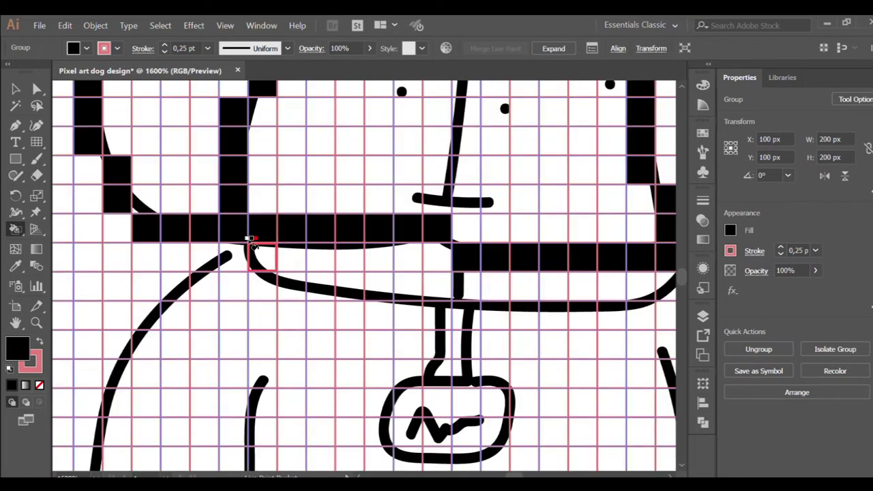
Trace the collar's top band in black cells across the dog's neck
{"action": "left_click_drag", "start_coordinate": [250, 241], "coordinate": [412, 296]}
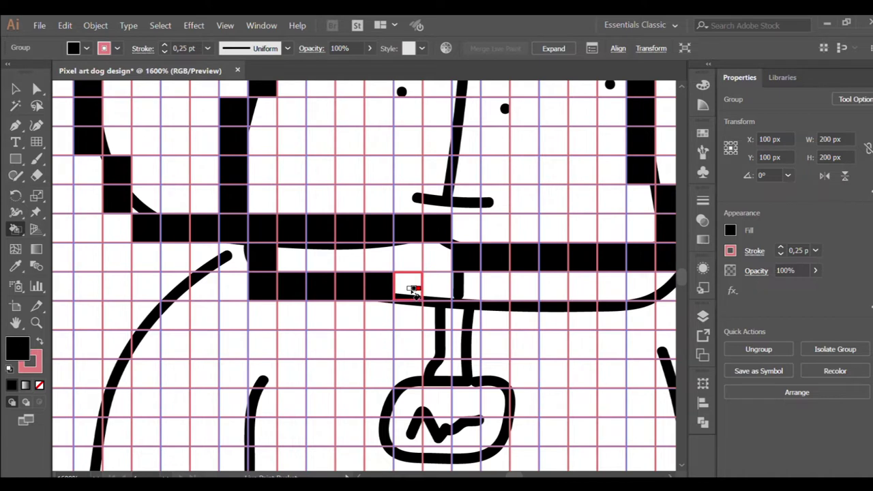
{"action": "left_click", "coordinate": [413, 290]}
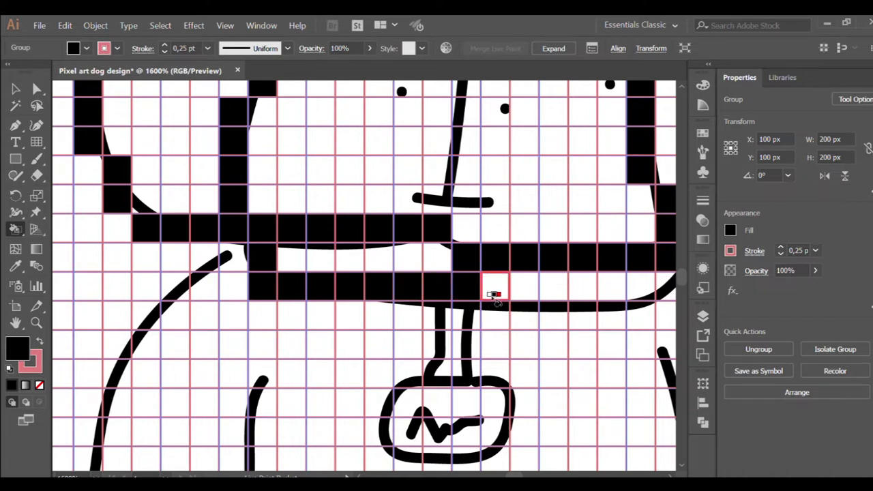
{"action": "left_click_drag", "start_coordinate": [495, 304], "coordinate": [627, 312]}
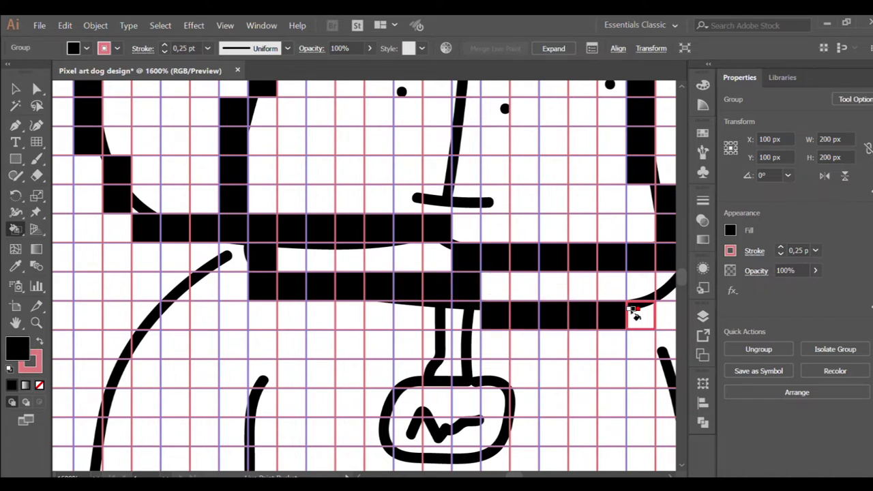
{"action": "scroll", "coordinate": [604, 288], "scroll_direction": "right", "scroll_amount": 2}
{"action": "key", "text": "ctrl+minus"}
{"action": "key", "text": "ctrl+minus"}
{"action": "key", "text": "ctrl+minus"}
{"action": "scroll", "coordinate": [442, 349], "scroll_direction": "down", "scroll_amount": 2}
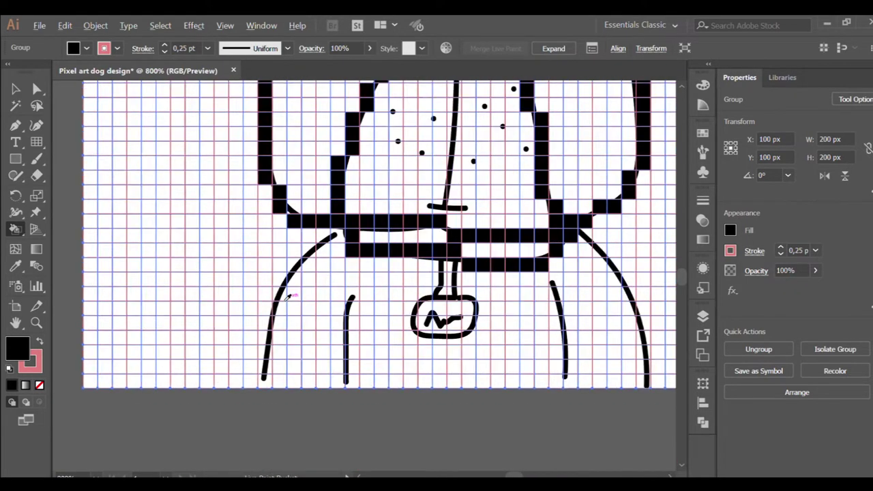
{"action": "key", "text": "ctrl+plus"}
{"action": "key", "text": "ctrl+plus"}
Trace the left shoulder line and the right shoulder diagonal in black cells
{"action": "mouse_move", "coordinate": [339, 201]}
{"action": "left_mouse_down"}
{"action": "mouse_move", "coordinate": [292, 245]}
{"action": "mouse_move", "coordinate": [249, 370]}
{"action": "mouse_move", "coordinate": [249, 428]}
{"action": "left_mouse_up"}
{"action": "key", "text": "ctrl+minus"}
{"action": "key", "text": "ctrl+plus"}
{"action": "key", "text": "ctrl+plus"}
{"action": "mouse_move", "coordinate": [538, 247]}
{"action": "left_mouse_down"}
{"action": "mouse_move", "coordinate": [566, 274]}
{"action": "mouse_move", "coordinate": [607, 376]}
{"action": "left_mouse_up"}
{"action": "key", "text": "ctrl+minus"}
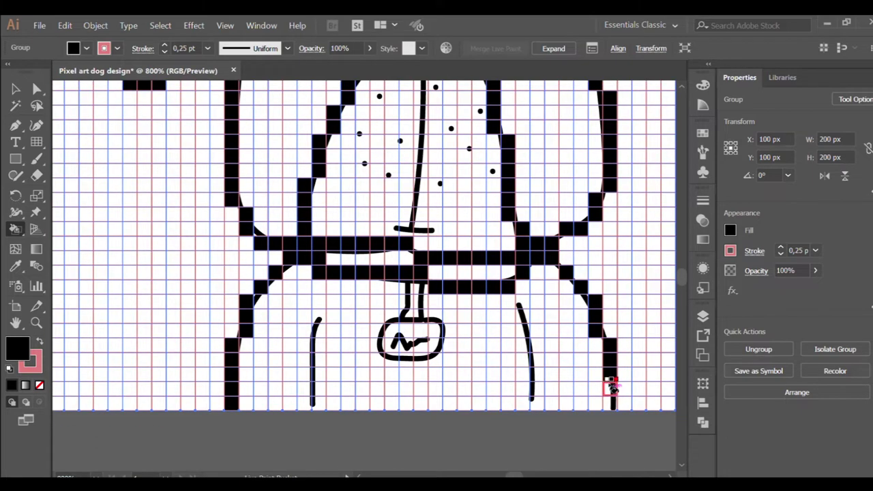
Redo the collar tag's strap in black, two cells wide instead of one column
{"action": "scroll", "coordinate": [409, 317], "scroll_direction": "up", "scroll_amount": 2}
{"action": "left_click_drag", "start_coordinate": [403, 252], "coordinate": [401, 307]}
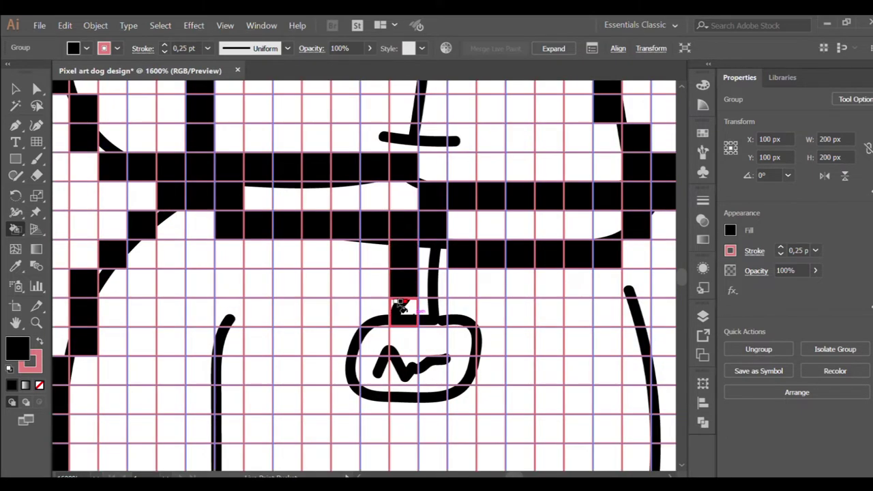
{"action": "key", "text": "ctrl+z"}
{"action": "key", "text": "ctrl+z"}
{"action": "mouse_move", "coordinate": [404, 252]}
{"action": "left_mouse_down"}
{"action": "mouse_move", "coordinate": [424, 258]}
{"action": "mouse_move", "coordinate": [346, 345]}
{"action": "mouse_move", "coordinate": [347, 395]}
{"action": "mouse_move", "coordinate": [379, 416]}
{"action": "mouse_move", "coordinate": [403, 394]}
{"action": "mouse_move", "coordinate": [464, 392]}
{"action": "mouse_move", "coordinate": [484, 356]}
{"action": "mouse_move", "coordinate": [467, 312]}
{"action": "left_mouse_up"}
{"action": "scroll", "coordinate": [352, 334], "scroll_direction": "down", "scroll_amount": 2}
{"action": "scroll", "coordinate": [352, 334], "scroll_direction": "up", "scroll_amount": 1}
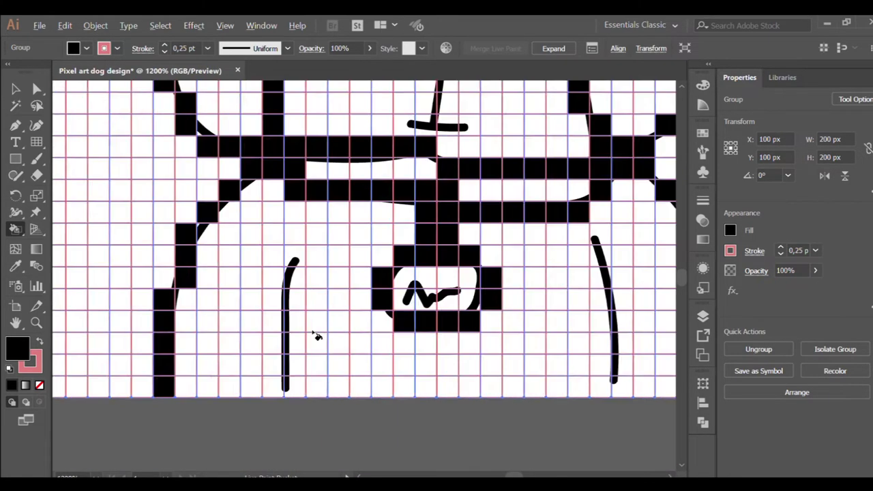
{"action": "scroll", "coordinate": [313, 335], "scroll_direction": "up", "scroll_amount": 2}
Blacken the collar tag's outline cells and the left leg column down to the bottom
{"action": "left_click_drag", "start_coordinate": [266, 164], "coordinate": [253, 195]}
{"action": "left_click", "coordinate": [259, 208]}
{"action": "left_click_drag", "start_coordinate": [258, 265], "coordinate": [259, 425]}
{"action": "scroll", "coordinate": [259, 425], "scroll_direction": "down", "scroll_amount": 2}
{"action": "scroll", "coordinate": [259, 425], "scroll_direction": "down", "scroll_amount": 1}
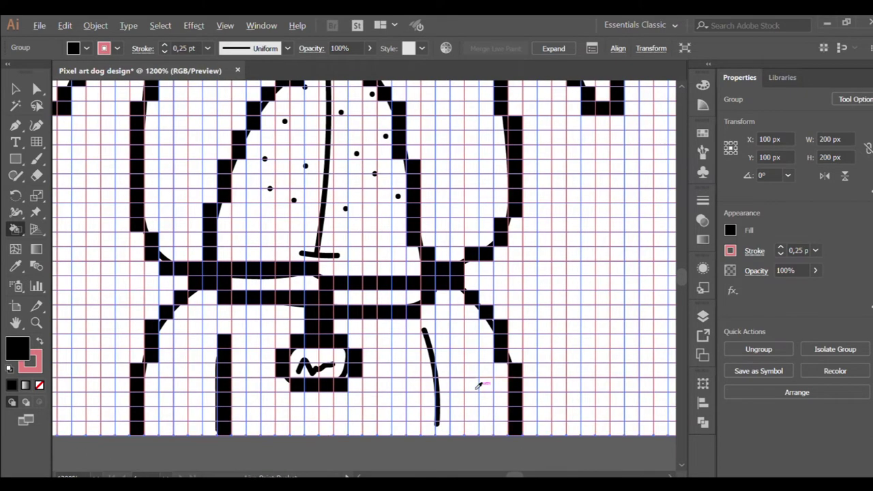
{"action": "scroll", "coordinate": [479, 386], "scroll_direction": "up", "scroll_amount": 1}
Trace the right leg line and the inner leg line downward in black cells
{"action": "left_click_drag", "start_coordinate": [400, 304], "coordinate": [400, 444]}
{"action": "scroll", "coordinate": [400, 444], "scroll_direction": "down", "scroll_amount": 2}
{"action": "scroll", "coordinate": [468, 359], "scroll_direction": "down", "scroll_amount": 1}
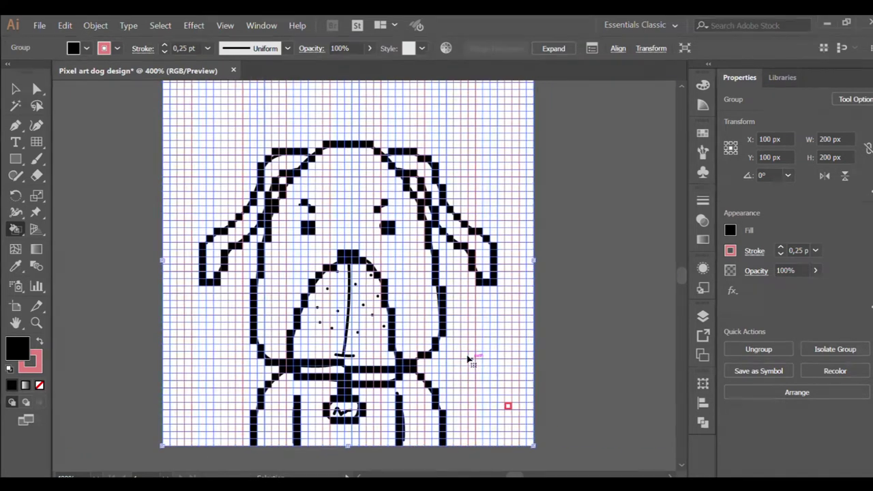
{"action": "scroll", "coordinate": [357, 297], "scroll_direction": "up", "scroll_amount": 3}
{"action": "mouse_move", "coordinate": [351, 196]}
{"action": "left_mouse_down"}
{"action": "mouse_move", "coordinate": [350, 370]}
{"action": "mouse_move", "coordinate": [308, 377]}
{"action": "left_mouse_up"}
{"action": "scroll", "coordinate": [345, 357], "scroll_direction": "down", "scroll_amount": 1}
{"action": "scroll", "coordinate": [344, 363], "scroll_direction": "down", "scroll_amount": 1}
{"action": "scroll", "coordinate": [338, 358], "scroll_direction": "down", "scroll_amount": 1}
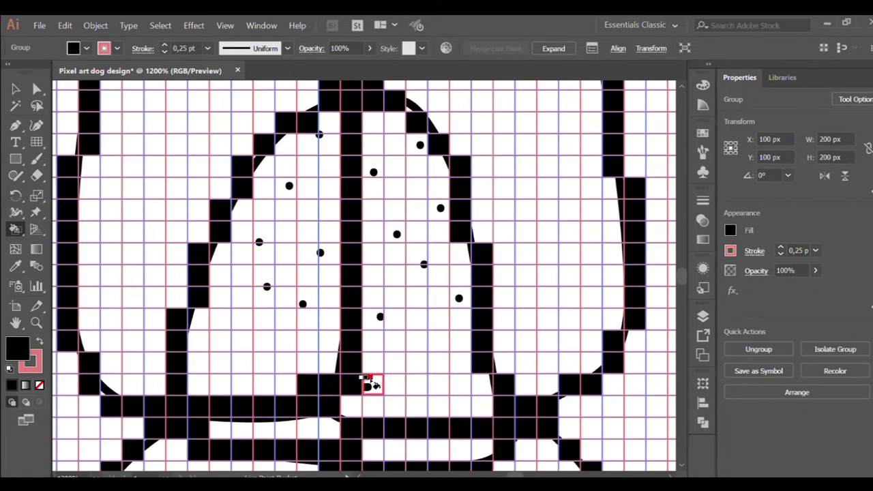
{"action": "scroll", "coordinate": [347, 293], "scroll_direction": "down", "scroll_amount": 3}
{"action": "scroll", "coordinate": [383, 291], "scroll_direction": "up", "scroll_amount": 1}
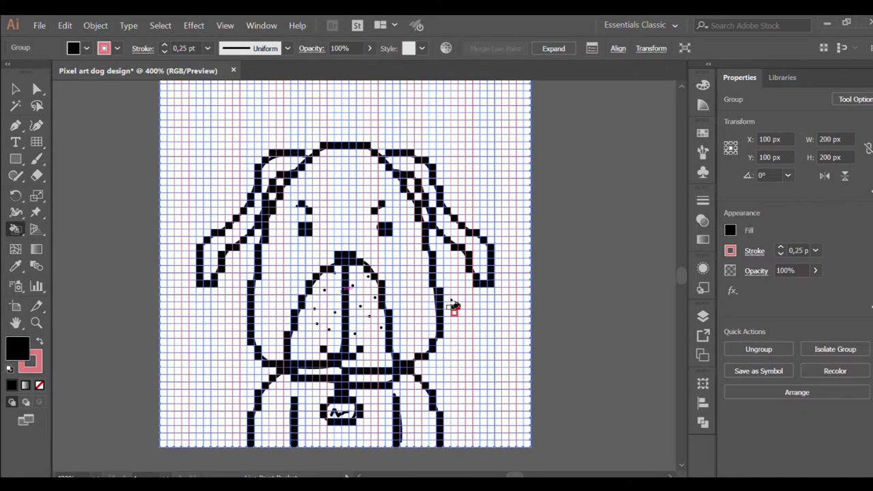
Turn the snout freckle cell black and fit the whole artboard in view
{"action": "scroll", "coordinate": [337, 372], "scroll_direction": "up", "scroll_amount": 2}
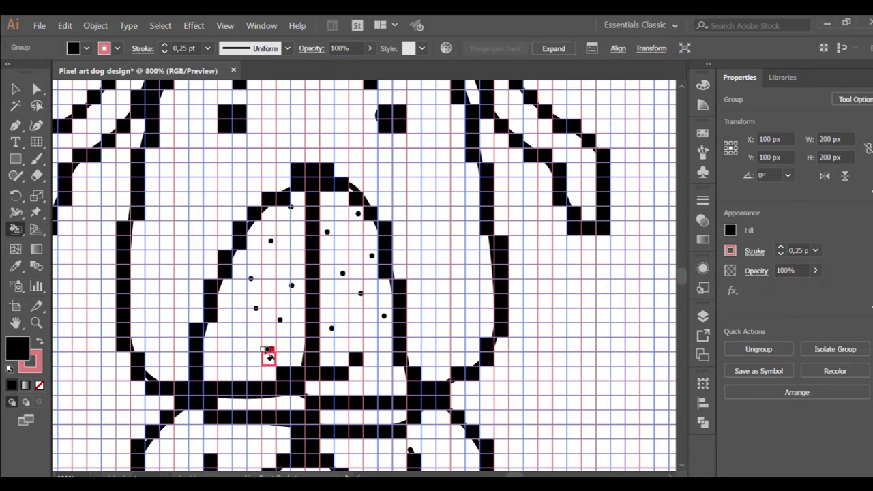
{"action": "left_click", "coordinate": [270, 355]}
{"action": "scroll", "coordinate": [260, 338], "scroll_direction": "up", "scroll_amount": 1}
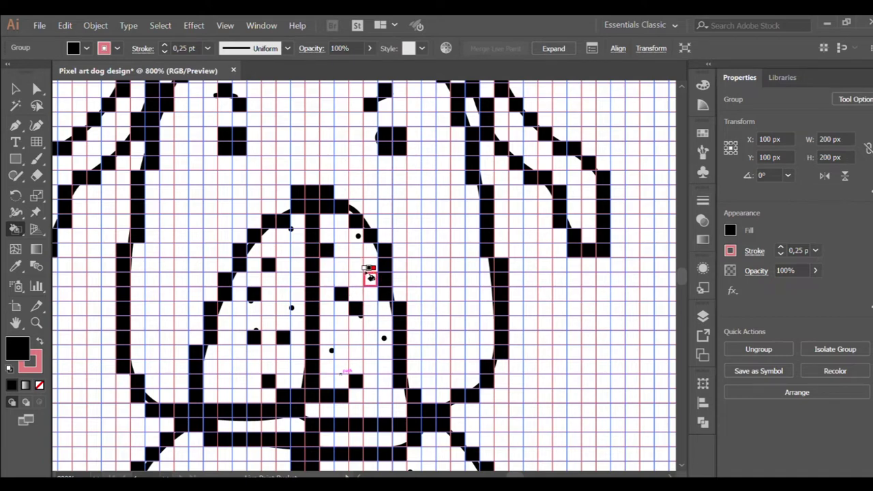
{"action": "key", "text": "ctrl+0"}
Scroll around the artboard to review the completed black pixel outline
{"action": "scroll", "coordinate": [349, 338], "scroll_direction": "up", "scroll_amount": 3}
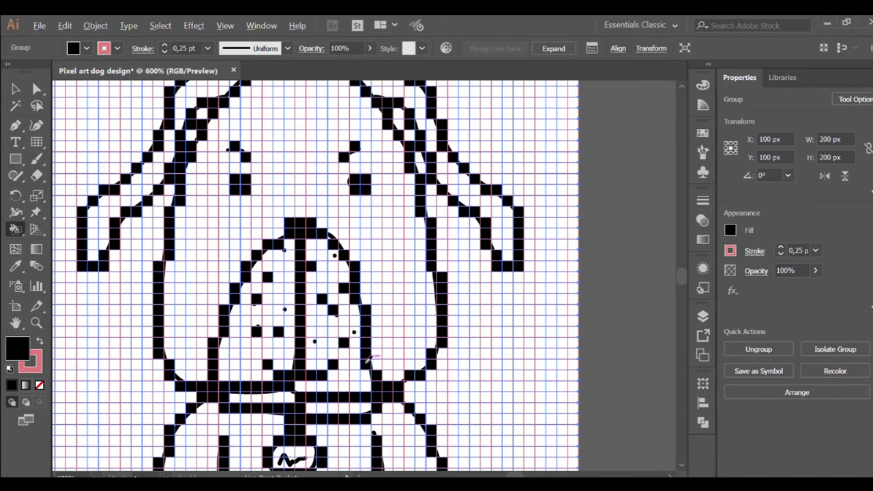
{"action": "scroll", "coordinate": [372, 356], "scroll_direction": "down", "scroll_amount": 3}
{"action": "scroll", "coordinate": [409, 334], "scroll_direction": "right", "scroll_amount": 2}
{"action": "scroll", "coordinate": [305, 347], "scroll_direction": "left", "scroll_amount": 1}
{"action": "scroll", "coordinate": [296, 348], "scroll_direction": "up", "scroll_amount": 1}
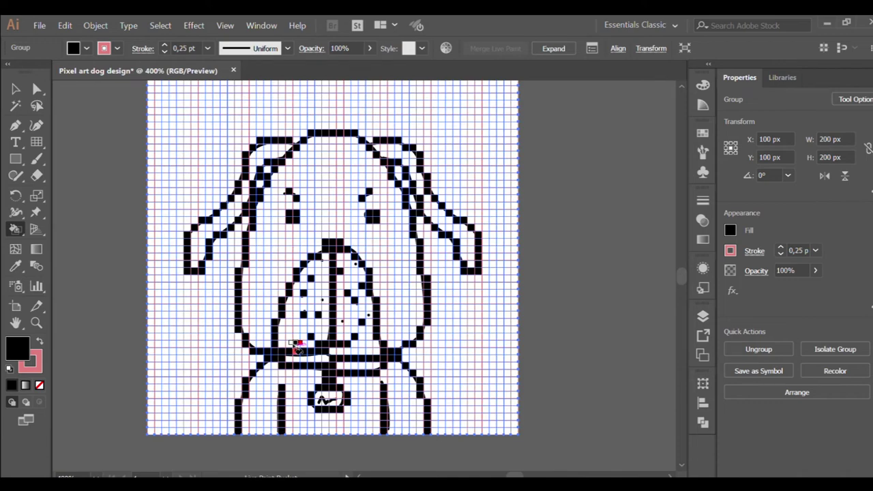
{"action": "scroll", "coordinate": [363, 129], "scroll_direction": "up", "scroll_amount": 2}
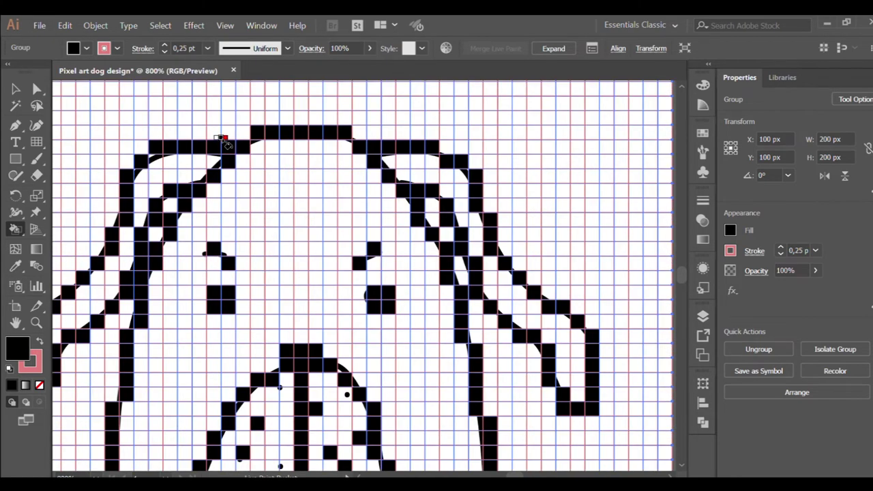
{"action": "scroll", "coordinate": [331, 214], "scroll_direction": "down", "scroll_amount": 2}
{"action": "scroll", "coordinate": [347, 249], "scroll_direction": "down", "scroll_amount": 2}
{"action": "scroll", "coordinate": [348, 266], "scroll_direction": "down", "scroll_amount": 1}
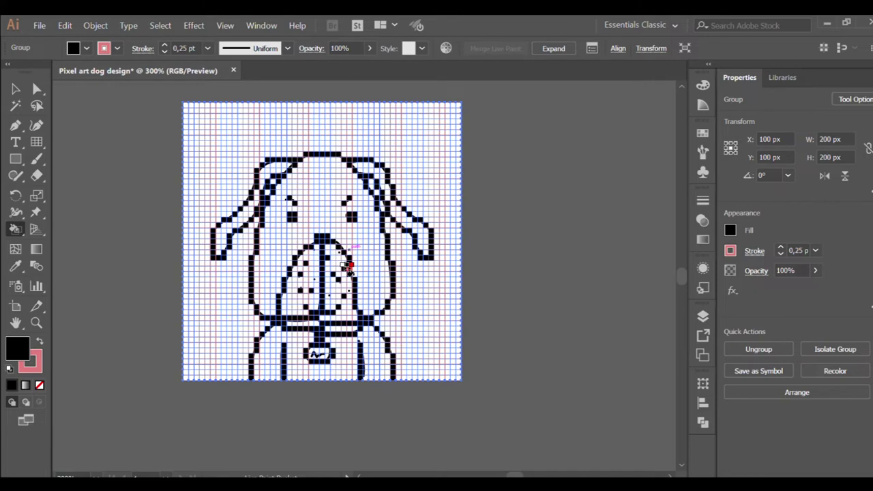
{"action": "scroll", "coordinate": [204, 221], "scroll_direction": "up", "scroll_amount": 2}
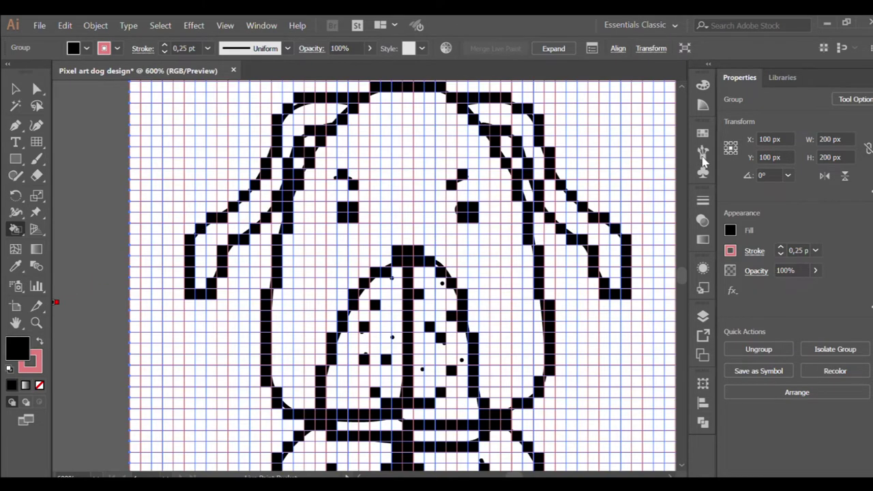
{"action": "scroll", "coordinate": [374, 166], "scroll_direction": "up", "scroll_amount": 2}
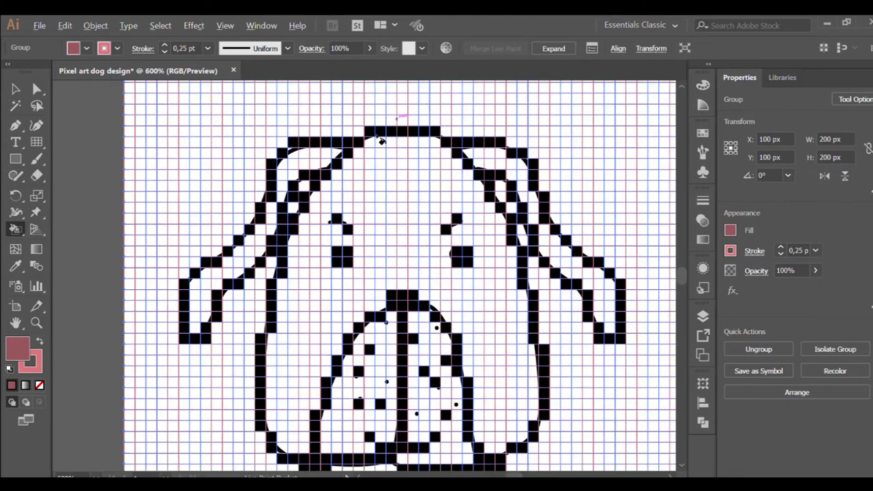
Paint the first head cells and the left ear block mauve
{"action": "scroll", "coordinate": [394, 120], "scroll_direction": "up", "scroll_amount": 2}
{"action": "left_click", "coordinate": [365, 149]}
{"action": "mouse_move", "coordinate": [317, 149]}
{"action": "left_mouse_down"}
{"action": "mouse_move", "coordinate": [274, 168]}
{"action": "mouse_move", "coordinate": [316, 171]}
{"action": "mouse_move", "coordinate": [255, 167]}
{"action": "mouse_move", "coordinate": [262, 193]}
{"action": "mouse_move", "coordinate": [273, 189]}
{"action": "mouse_move", "coordinate": [289, 249]}
{"action": "mouse_move", "coordinate": [230, 241]}
{"action": "mouse_move", "coordinate": [156, 312]}
{"action": "mouse_move", "coordinate": [158, 350]}
{"action": "left_mouse_up"}
{"action": "scroll", "coordinate": [229, 241], "scroll_direction": "down", "scroll_amount": 1}
{"action": "scroll", "coordinate": [208, 334], "scroll_direction": "down", "scroll_amount": 2}
{"action": "scroll", "coordinate": [208, 334], "scroll_direction": "left", "scroll_amount": 3}
{"action": "mouse_move", "coordinate": [220, 312]}
{"action": "left_mouse_down"}
{"action": "mouse_move", "coordinate": [243, 302]}
{"action": "mouse_move", "coordinate": [220, 355]}
{"action": "mouse_move", "coordinate": [204, 348]}
{"action": "left_mouse_up"}
Fill the top-of-head rows mauve across the dog's head
{"action": "scroll", "coordinate": [205, 348], "scroll_direction": "down", "scroll_amount": 2}
{"action": "scroll", "coordinate": [205, 348], "scroll_direction": "right", "scroll_amount": 3}
{"action": "scroll", "coordinate": [225, 167], "scroll_direction": "up", "scroll_amount": 1}
{"action": "mouse_move", "coordinate": [318, 171]}
{"action": "left_mouse_down"}
{"action": "mouse_move", "coordinate": [221, 185]}
{"action": "mouse_move", "coordinate": [319, 193]}
{"action": "left_mouse_up"}
{"action": "mouse_move", "coordinate": [205, 198]}
{"action": "left_mouse_down"}
{"action": "mouse_move", "coordinate": [208, 207]}
{"action": "mouse_move", "coordinate": [347, 214]}
{"action": "mouse_move", "coordinate": [195, 228]}
{"action": "mouse_move", "coordinate": [374, 230]}
{"action": "mouse_move", "coordinate": [165, 235]}
{"action": "mouse_move", "coordinate": [372, 240]}
{"action": "left_mouse_up"}
{"action": "mouse_move", "coordinate": [162, 255]}
{"action": "left_mouse_down"}
{"action": "mouse_move", "coordinate": [377, 260]}
{"action": "mouse_move", "coordinate": [232, 278]}
{"action": "left_mouse_up"}
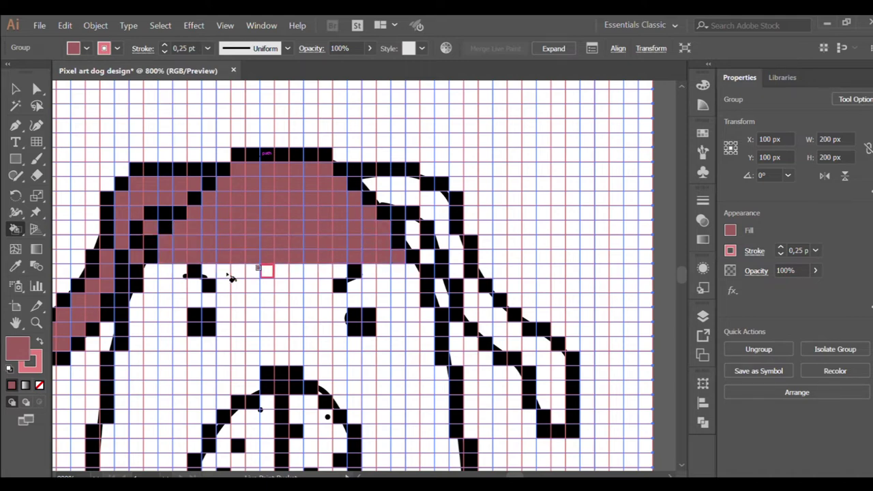
Fill the lower head rows mauve, including the cells between the eyes
{"action": "left_click_drag", "start_coordinate": [330, 269], "coordinate": [332, 270]}
{"action": "left_click_drag", "start_coordinate": [411, 271], "coordinate": [413, 272]}
{"action": "mouse_move", "coordinate": [155, 272]}
{"action": "left_mouse_down"}
{"action": "mouse_move", "coordinate": [224, 286]}
{"action": "mouse_move", "coordinate": [411, 289]}
{"action": "left_mouse_up"}
{"action": "left_click_drag", "start_coordinate": [136, 300], "coordinate": [414, 300]}
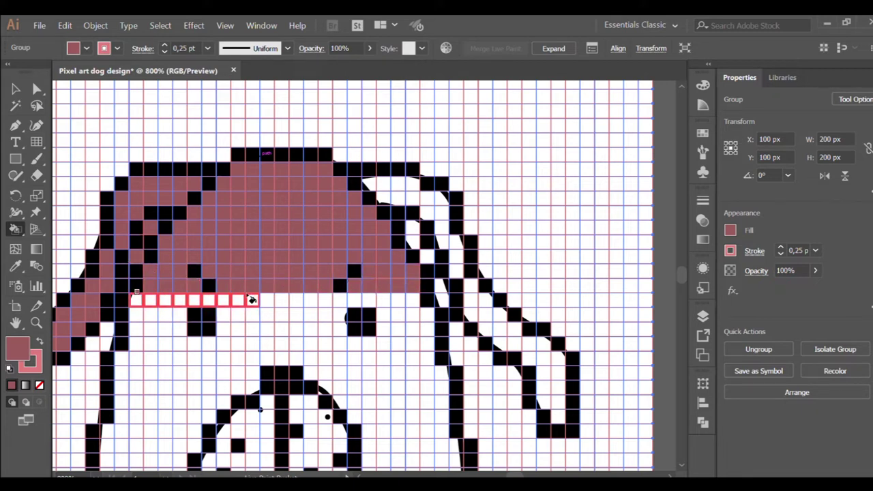
{"action": "left_click_drag", "start_coordinate": [222, 314], "coordinate": [280, 316]}
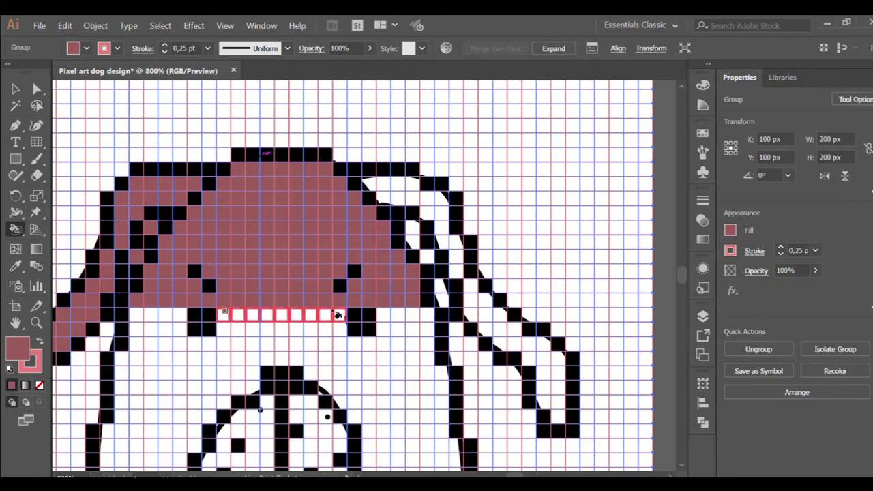
{"action": "left_click_drag", "start_coordinate": [338, 315], "coordinate": [344, 315]}
{"action": "left_click_drag", "start_coordinate": [225, 327], "coordinate": [194, 328]}
Fill the cells beside both eyes and along the right ear and head edge mauve
{"action": "left_click", "coordinate": [135, 315]}
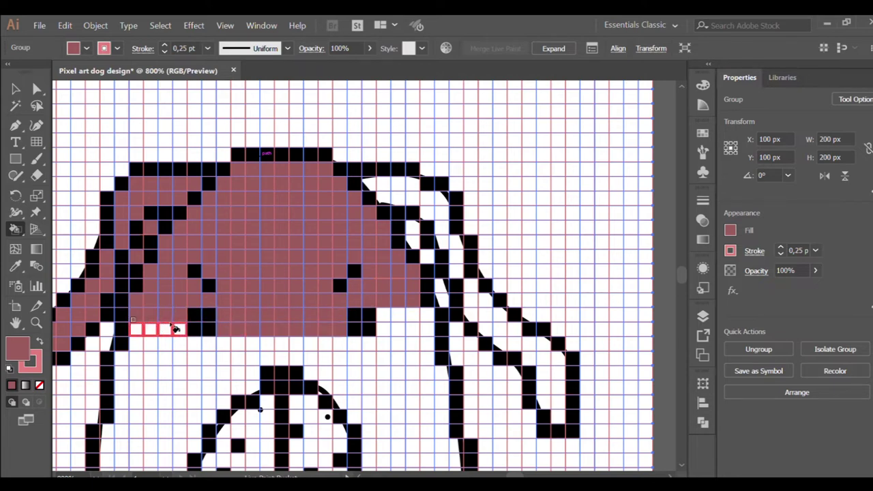
{"action": "left_click", "coordinate": [424, 330]}
{"action": "left_click", "coordinate": [390, 314]}
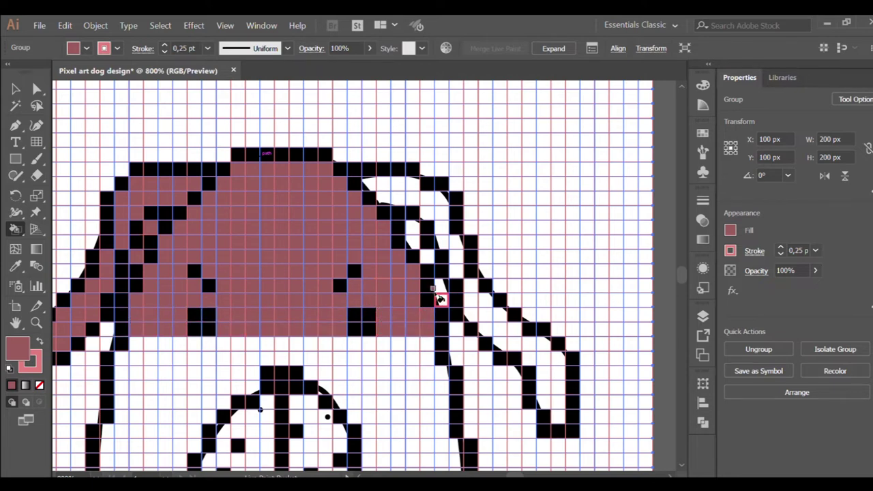
{"action": "left_click", "coordinate": [368, 183]}
{"action": "left_click", "coordinate": [423, 202]}
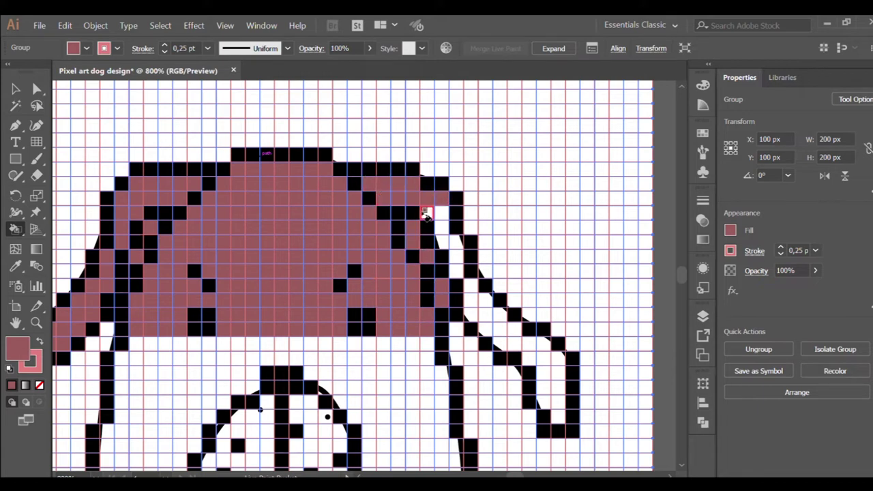
{"action": "left_click", "coordinate": [452, 241]}
{"action": "left_click", "coordinate": [484, 326]}
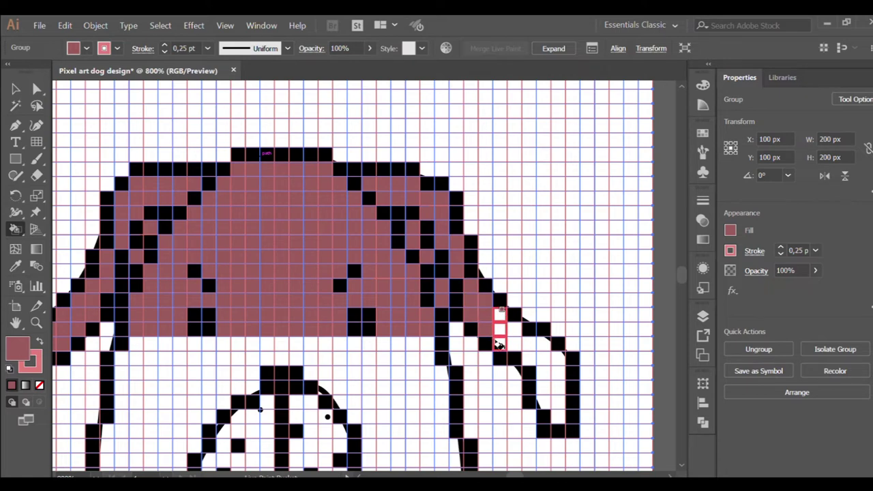
{"action": "left_click_drag", "start_coordinate": [541, 402], "coordinate": [542, 406]}
Fill the right ear and the rows under the head mauve
{"action": "left_click_drag", "start_coordinate": [560, 355], "coordinate": [559, 417]}
{"action": "scroll", "coordinate": [289, 302], "scroll_direction": "down", "scroll_amount": 3}
{"action": "left_click_drag", "start_coordinate": [132, 254], "coordinate": [430, 256]}
{"action": "left_click_drag", "start_coordinate": [122, 270], "coordinate": [429, 270]}
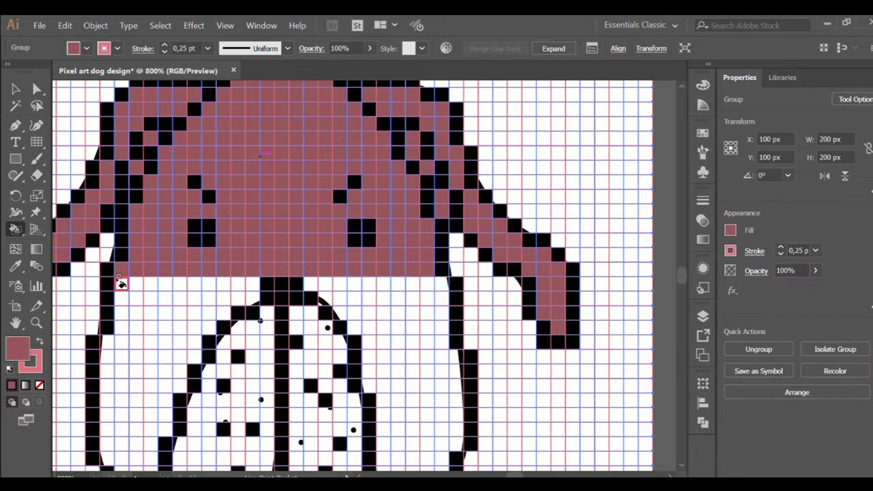
{"action": "left_click_drag", "start_coordinate": [151, 285], "coordinate": [441, 289]}
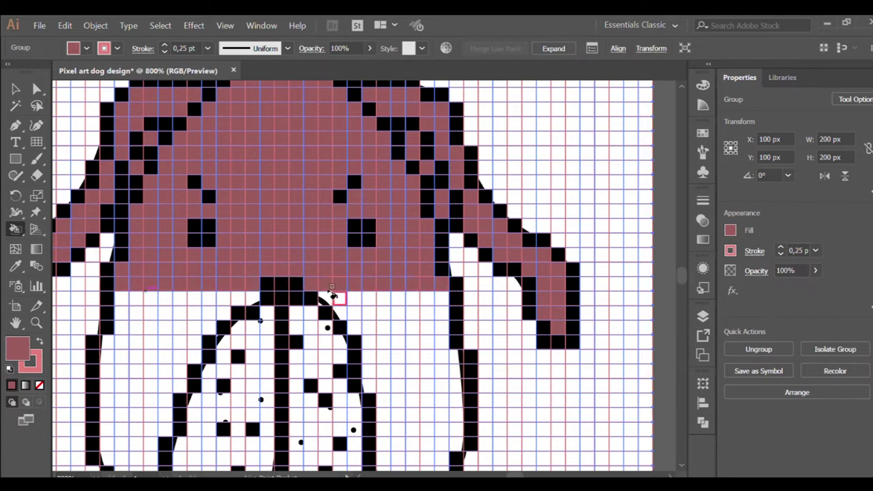
{"action": "left_click_drag", "start_coordinate": [326, 297], "coordinate": [450, 298]}
{"action": "mouse_move", "coordinate": [250, 300]}
{"action": "left_mouse_down"}
{"action": "mouse_move", "coordinate": [120, 297]}
{"action": "mouse_move", "coordinate": [443, 314]}
{"action": "left_mouse_up"}
Fill the upper cheek rows right of the snout mauve
{"action": "scroll", "coordinate": [409, 314], "scroll_direction": "down", "scroll_amount": 2}
{"action": "left_click_drag", "start_coordinate": [355, 260], "coordinate": [443, 262]}
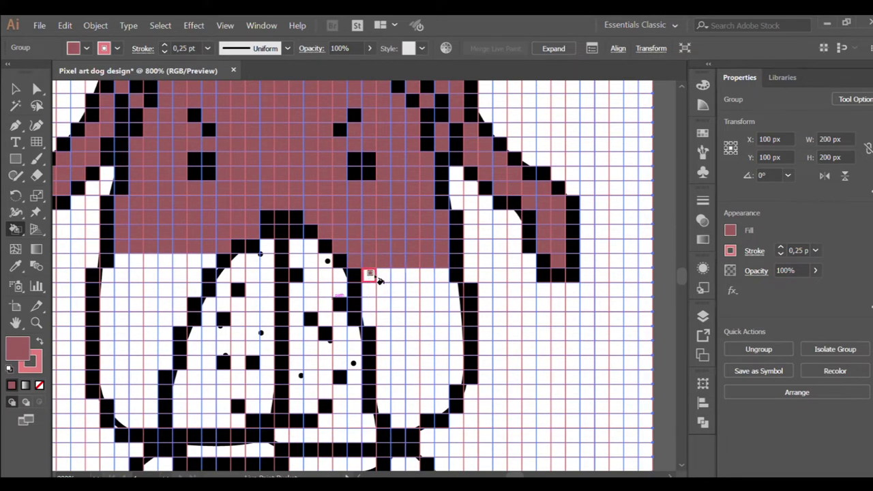
{"action": "left_click_drag", "start_coordinate": [369, 274], "coordinate": [446, 275]}
{"action": "left_click_drag", "start_coordinate": [369, 290], "coordinate": [456, 292]}
{"action": "left_click_drag", "start_coordinate": [365, 306], "coordinate": [450, 309]}
{"action": "left_click_drag", "start_coordinate": [368, 318], "coordinate": [455, 319]}
Continue the right cheek rows mauve down to the jaw
{"action": "left_click_drag", "start_coordinate": [381, 333], "coordinate": [457, 333]}
{"action": "left_click_drag", "start_coordinate": [380, 348], "coordinate": [454, 348]}
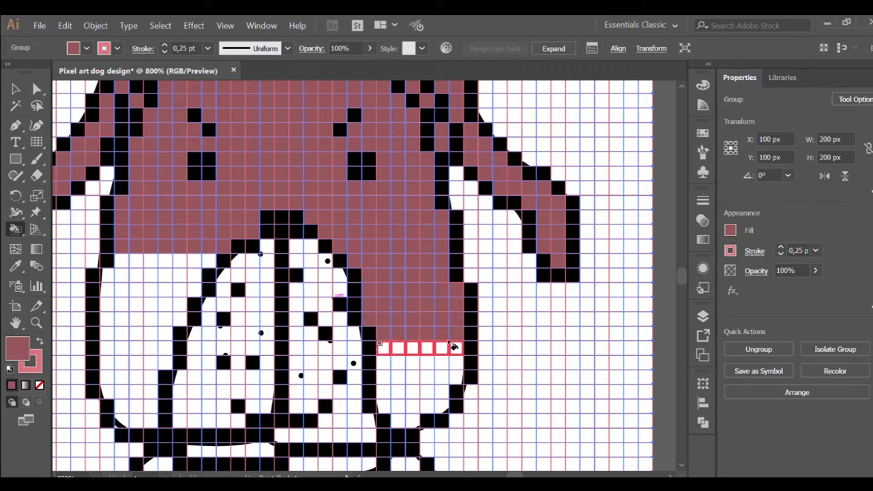
{"action": "left_click_drag", "start_coordinate": [382, 362], "coordinate": [454, 363]}
{"action": "left_click_drag", "start_coordinate": [381, 378], "coordinate": [446, 378]}
{"action": "mouse_move", "coordinate": [385, 391]}
{"action": "left_mouse_down"}
{"action": "mouse_move", "coordinate": [446, 392]}
{"action": "mouse_move", "coordinate": [396, 405]}
{"action": "left_mouse_up"}
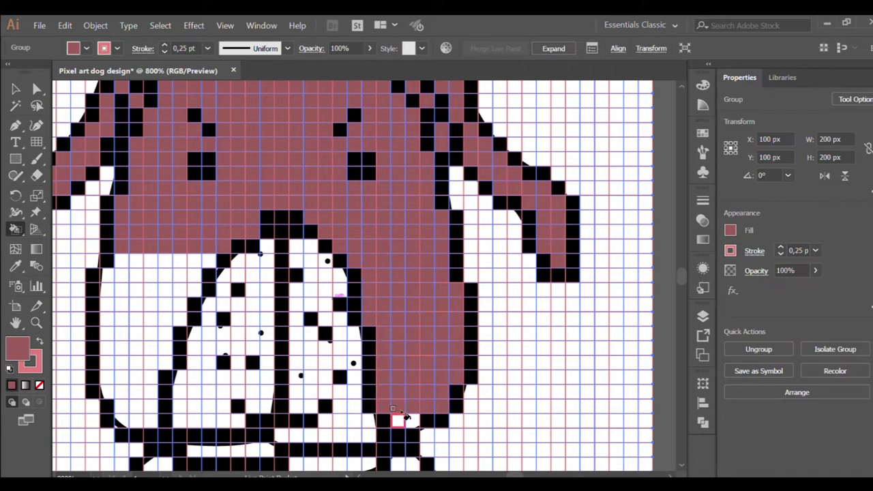
Fill the cheek rows left of the snout mauve down to the left jaw
{"action": "scroll", "coordinate": [232, 278], "scroll_direction": "left", "scroll_amount": 2}
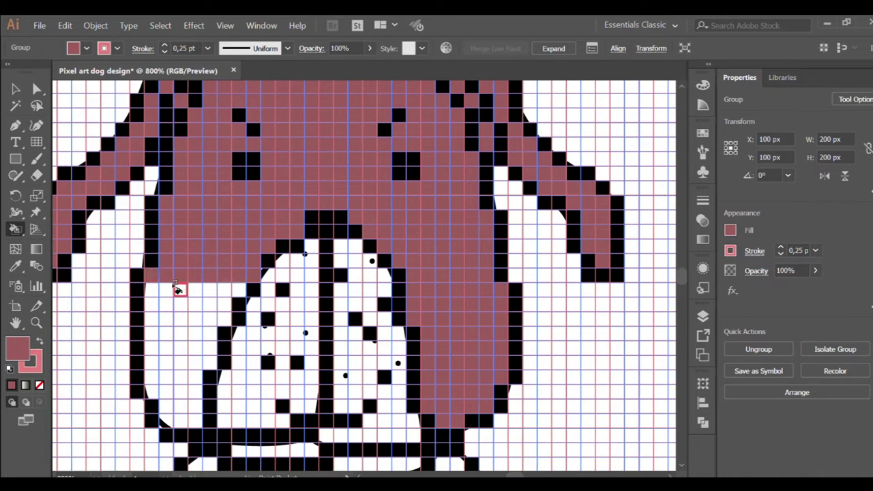
{"action": "left_click_drag", "start_coordinate": [149, 275], "coordinate": [232, 276]}
{"action": "mouse_move", "coordinate": [151, 305]}
{"action": "left_mouse_down"}
{"action": "mouse_move", "coordinate": [232, 305]}
{"action": "mouse_move", "coordinate": [232, 320]}
{"action": "mouse_move", "coordinate": [205, 334]}
{"action": "mouse_move", "coordinate": [211, 349]}
{"action": "left_mouse_up"}
{"action": "mouse_move", "coordinate": [148, 362]}
{"action": "left_mouse_down"}
{"action": "mouse_move", "coordinate": [205, 361]}
{"action": "mouse_move", "coordinate": [197, 377]}
{"action": "left_mouse_up"}
{"action": "left_click_drag", "start_coordinate": [150, 391], "coordinate": [200, 392]}
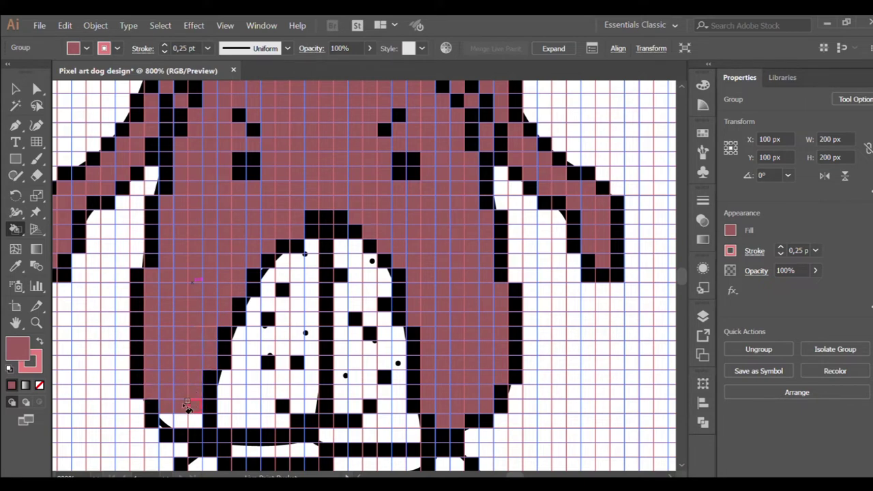
{"action": "left_click", "coordinate": [181, 417]}
{"action": "scroll", "coordinate": [267, 319], "scroll_direction": "down", "scroll_amount": 2}
Fill the left half of the snout mauve column by column
{"action": "left_click_drag", "start_coordinate": [306, 204], "coordinate": [311, 278]}
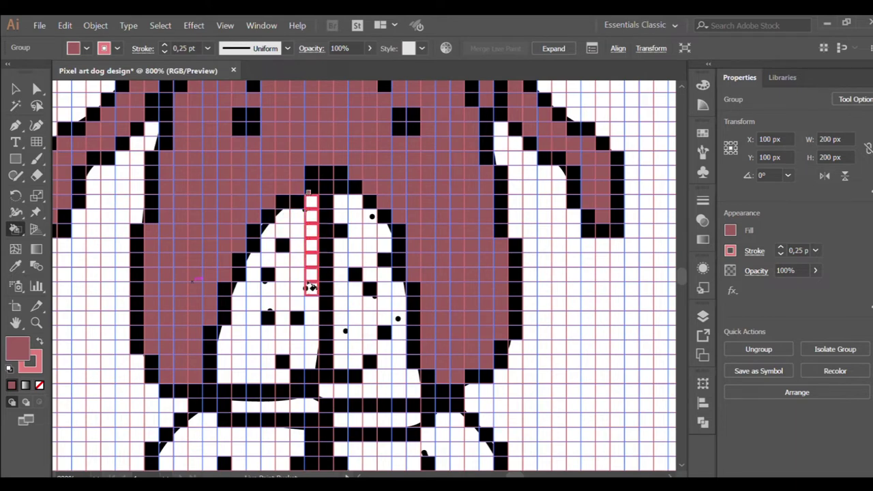
{"action": "left_click_drag", "start_coordinate": [311, 354], "coordinate": [311, 361]}
{"action": "left_click_drag", "start_coordinate": [297, 232], "coordinate": [293, 296]}
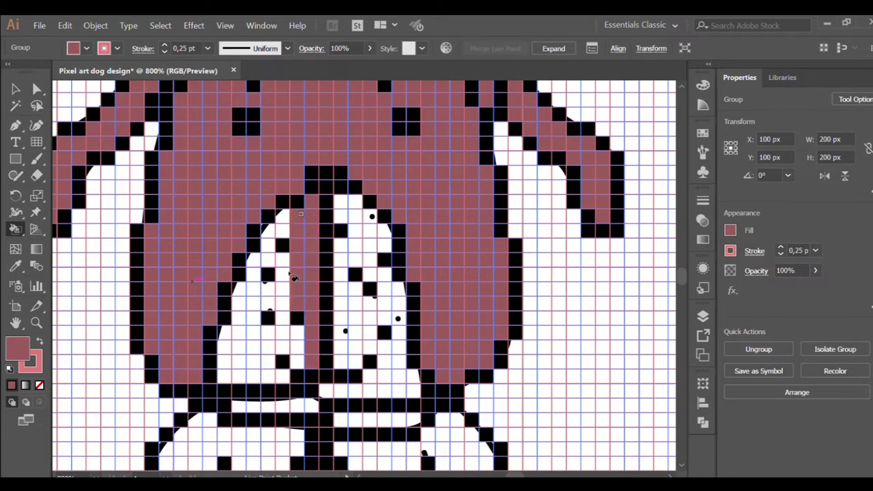
{"action": "mouse_move", "coordinate": [283, 229]}
{"action": "left_mouse_down"}
{"action": "mouse_move", "coordinate": [263, 243]}
{"action": "mouse_move", "coordinate": [254, 375]}
{"action": "left_mouse_up"}
{"action": "mouse_move", "coordinate": [238, 288]}
{"action": "left_mouse_down"}
{"action": "mouse_move", "coordinate": [234, 372]}
{"action": "mouse_move", "coordinate": [224, 360]}
{"action": "mouse_move", "coordinate": [225, 372]}
{"action": "left_mouse_up"}
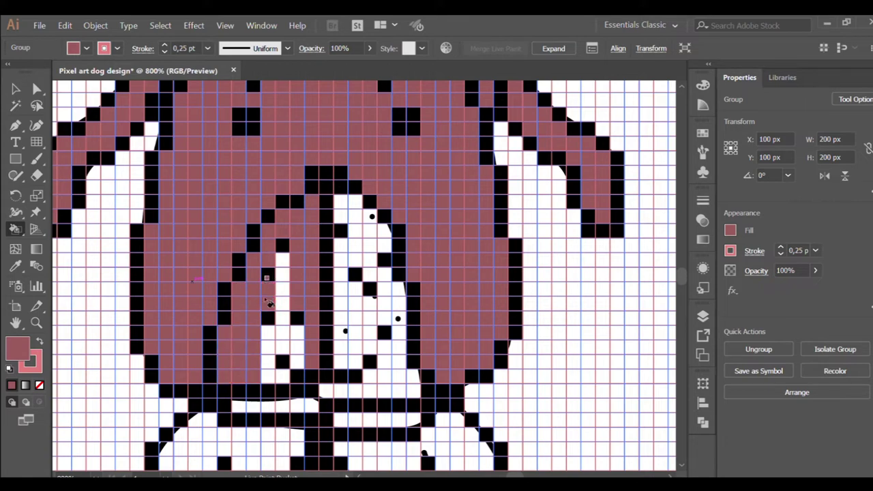
{"action": "left_click_drag", "start_coordinate": [266, 334], "coordinate": [267, 379]}
{"action": "left_click_drag", "start_coordinate": [283, 256], "coordinate": [298, 379]}
Fill the right snout columns, right edge and bottom row mauve
{"action": "mouse_move", "coordinate": [355, 251]}
{"action": "left_mouse_down"}
{"action": "mouse_move", "coordinate": [366, 211]}
{"action": "mouse_move", "coordinate": [385, 228]}
{"action": "mouse_move", "coordinate": [337, 340]}
{"action": "mouse_move", "coordinate": [340, 365]}
{"action": "left_mouse_up"}
{"action": "mouse_move", "coordinate": [356, 304]}
{"action": "left_mouse_down"}
{"action": "mouse_move", "coordinate": [359, 324]}
{"action": "mouse_move", "coordinate": [384, 282]}
{"action": "mouse_move", "coordinate": [385, 324]}
{"action": "left_mouse_up"}
{"action": "left_click_drag", "start_coordinate": [404, 391], "coordinate": [356, 374]}
{"action": "left_click_drag", "start_coordinate": [416, 375], "coordinate": [380, 351]}
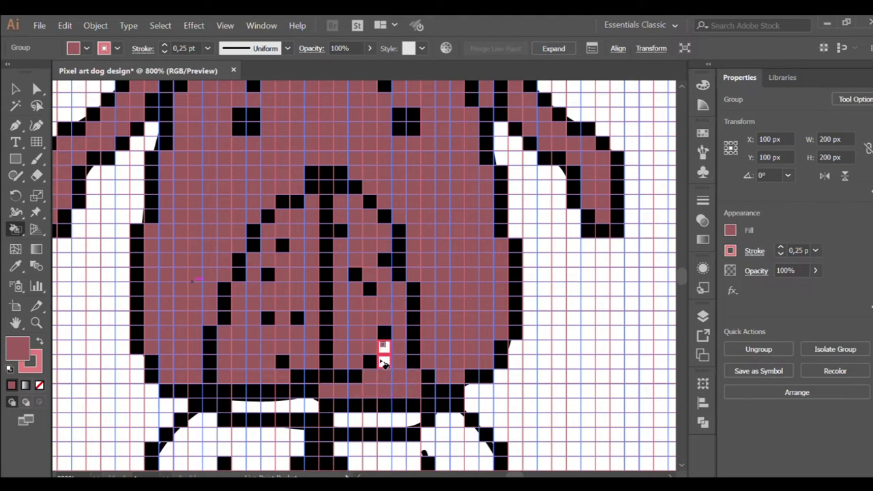
Fill the chest rows below the collar and the cells beside the tag mauve
{"action": "scroll", "coordinate": [388, 263], "scroll_direction": "down", "scroll_amount": 2}
{"action": "scroll", "coordinate": [302, 292], "scroll_direction": "up", "scroll_amount": 3}
{"action": "scroll", "coordinate": [232, 307], "scroll_direction": "down", "scroll_amount": 1}
{"action": "mouse_move", "coordinate": [232, 308]}
{"action": "left_mouse_down"}
{"action": "mouse_move", "coordinate": [229, 278]}
{"action": "mouse_move", "coordinate": [185, 302]}
{"action": "mouse_move", "coordinate": [302, 325]}
{"action": "left_mouse_up"}
{"action": "mouse_move", "coordinate": [163, 347]}
{"action": "left_mouse_down"}
{"action": "mouse_move", "coordinate": [165, 370]}
{"action": "mouse_move", "coordinate": [334, 349]}
{"action": "mouse_move", "coordinate": [288, 364]}
{"action": "left_mouse_up"}
{"action": "mouse_move", "coordinate": [423, 316]}
{"action": "left_mouse_down"}
{"action": "mouse_move", "coordinate": [597, 327]}
{"action": "mouse_move", "coordinate": [577, 302]}
{"action": "mouse_move", "coordinate": [614, 305]}
{"action": "mouse_move", "coordinate": [579, 288]}
{"action": "left_mouse_up"}
Fill the chest row and right-side body rows under the collar mauve
{"action": "left_click", "coordinate": [578, 288]}
{"action": "scroll", "coordinate": [359, 353], "scroll_direction": "down", "scroll_amount": 3}
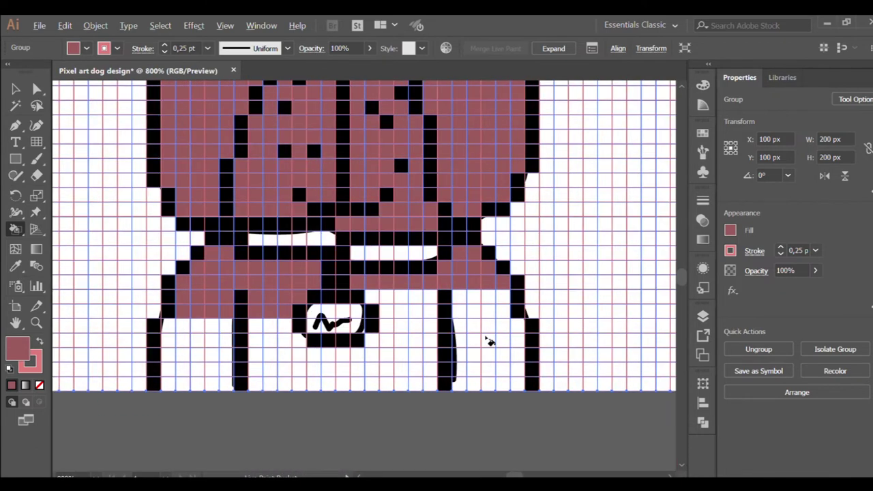
{"action": "scroll", "coordinate": [488, 339], "scroll_direction": "up", "scroll_amount": 3}
{"action": "mouse_move", "coordinate": [311, 267]}
{"action": "left_mouse_down"}
{"action": "mouse_move", "coordinate": [445, 270]}
{"action": "mouse_move", "coordinate": [465, 293]}
{"action": "mouse_move", "coordinate": [525, 312]}
{"action": "left_mouse_up"}
{"action": "left_click_drag", "start_coordinate": [445, 336], "coordinate": [525, 335]}
{"action": "left_click_drag", "start_coordinate": [448, 357], "coordinate": [532, 357]}
{"action": "mouse_move", "coordinate": [453, 374]}
{"action": "left_mouse_down"}
{"action": "mouse_move", "coordinate": [505, 377]}
{"action": "mouse_move", "coordinate": [444, 401]}
{"action": "left_mouse_up"}
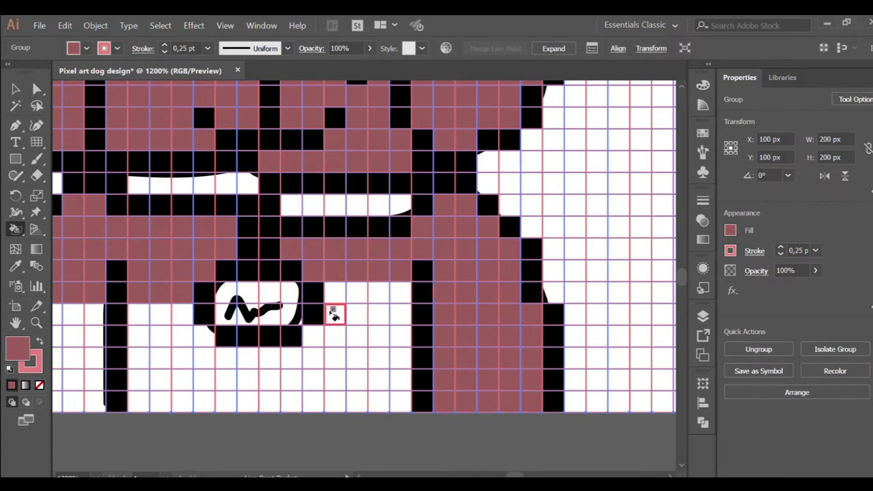
Fill the body rows around and below the collar tag mauve, down to the bottom row
{"action": "left_click_drag", "start_coordinate": [335, 293], "coordinate": [402, 295]}
{"action": "left_click_drag", "start_coordinate": [341, 314], "coordinate": [395, 319]}
{"action": "left_click_drag", "start_coordinate": [310, 336], "coordinate": [395, 341]}
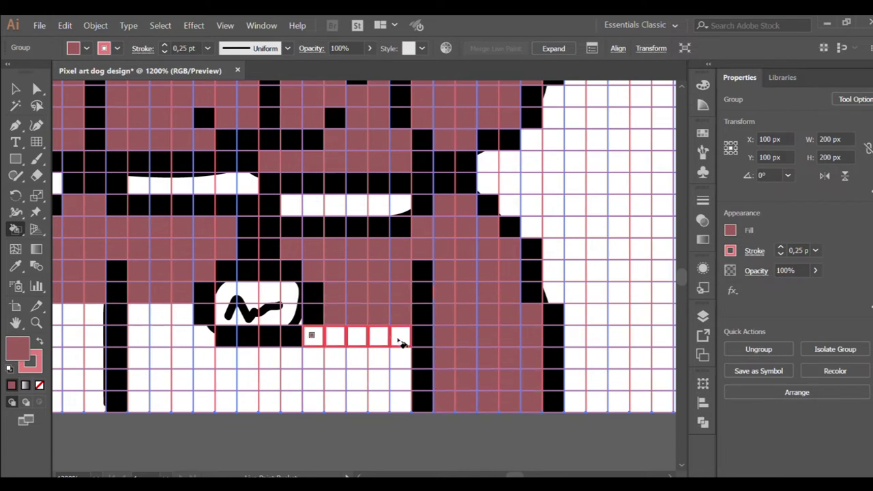
{"action": "left_click_drag", "start_coordinate": [137, 314], "coordinate": [184, 313]}
{"action": "left_click_drag", "start_coordinate": [137, 335], "coordinate": [195, 339]}
{"action": "left_click_drag", "start_coordinate": [141, 356], "coordinate": [402, 358]}
{"action": "left_click_drag", "start_coordinate": [150, 379], "coordinate": [402, 379]}
{"action": "left_click_drag", "start_coordinate": [170, 408], "coordinate": [409, 403]}
Fill the remaining lower-left white body rows mauve
{"action": "scroll", "coordinate": [443, 403], "scroll_direction": "down", "scroll_amount": 2}
{"action": "scroll", "coordinate": [232, 381], "scroll_direction": "up", "scroll_amount": 2}
{"action": "left_click_drag", "start_coordinate": [223, 325], "coordinate": [307, 329]}
{"action": "left_click_drag", "start_coordinate": [225, 348], "coordinate": [310, 348]}
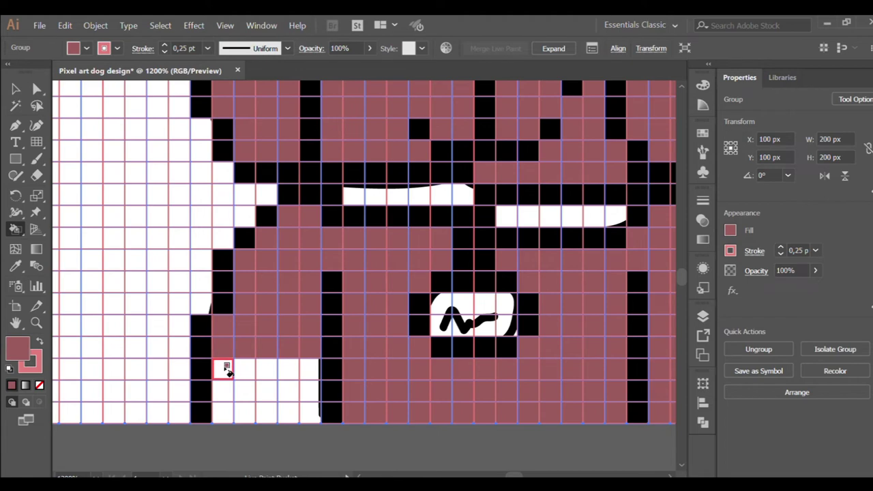
{"action": "left_click_drag", "start_coordinate": [225, 365], "coordinate": [310, 368]}
{"action": "left_click_drag", "start_coordinate": [232, 392], "coordinate": [300, 397]}
{"action": "left_click_drag", "start_coordinate": [225, 410], "coordinate": [306, 410]}
{"action": "scroll", "coordinate": [277, 348], "scroll_direction": "down", "scroll_amount": 2}
{"action": "scroll", "coordinate": [310, 349], "scroll_direction": "up", "scroll_amount": 4}
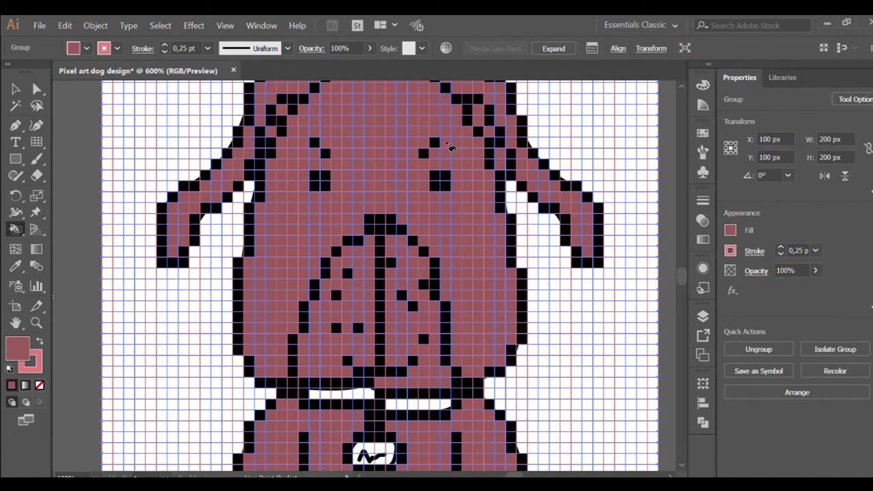
Switch the paint colour to yellow
{"action": "key", "text": "Left"}
{"action": "scroll", "coordinate": [403, 141], "scroll_direction": "up", "scroll_amount": 3}
{"action": "scroll", "coordinate": [413, 179], "scroll_direction": "up", "scroll_amount": 1}
Paint the top row of the head yellow, undoing a stray diagonal fill
{"action": "scroll", "coordinate": [413, 179], "scroll_direction": "up", "scroll_amount": 1}
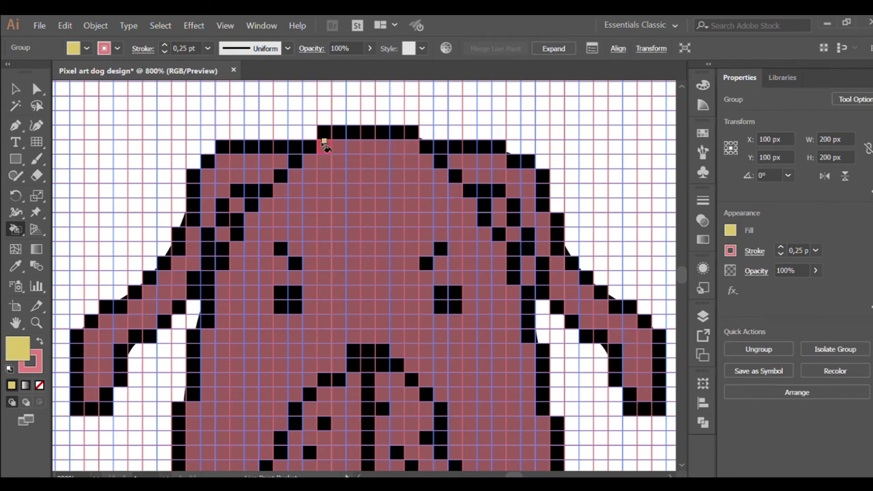
{"action": "left_click", "coordinate": [407, 148]}
{"action": "scroll", "coordinate": [497, 223], "scroll_direction": "down", "scroll_amount": 1}
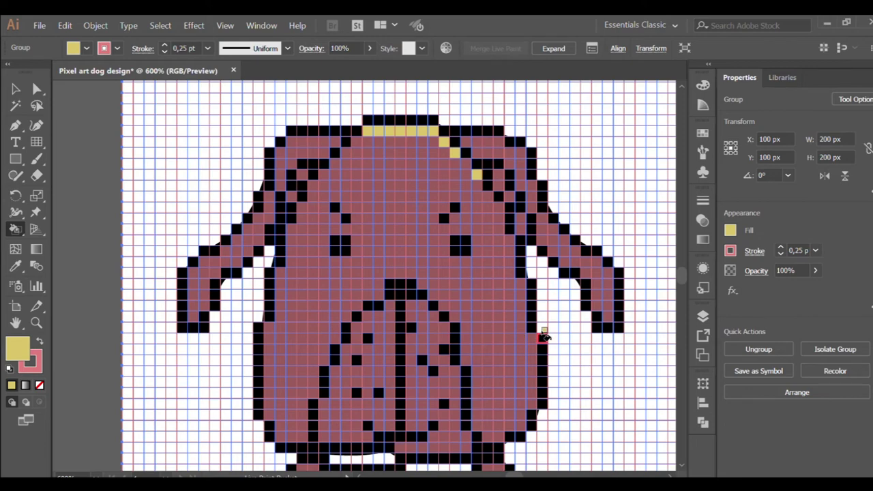
{"action": "scroll", "coordinate": [444, 267], "scroll_direction": "down", "scroll_amount": 1}
{"action": "scroll", "coordinate": [400, 271], "scroll_direction": "up", "scroll_amount": 1}
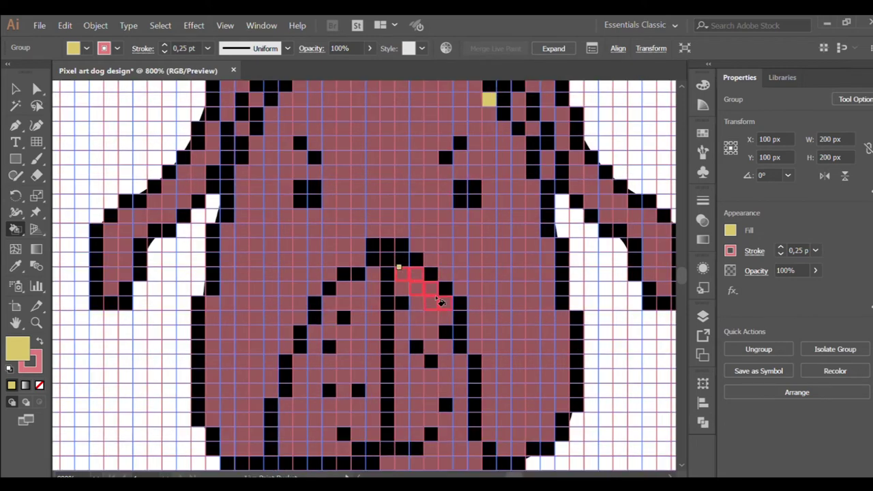
{"action": "left_click_drag", "start_coordinate": [443, 308], "coordinate": [443, 308]}
{"action": "key", "text": "ctrl+z"}
{"action": "scroll", "coordinate": [401, 311], "scroll_direction": "up", "scroll_amount": 1}
Add yellow highlight cells along the top of the snout
{"action": "left_click", "coordinate": [402, 257]}
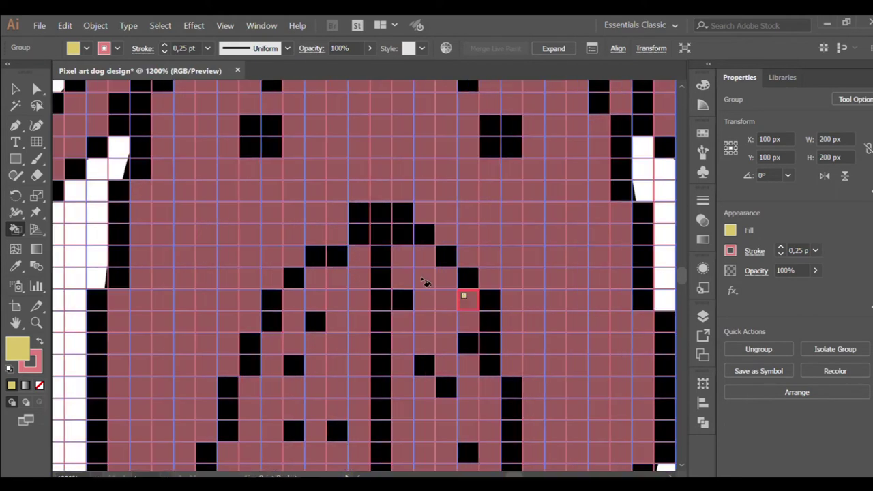
{"action": "left_click", "coordinate": [445, 278]}
{"action": "left_click", "coordinate": [468, 322]}
{"action": "scroll", "coordinate": [382, 290], "scroll_direction": "left", "scroll_amount": 1}
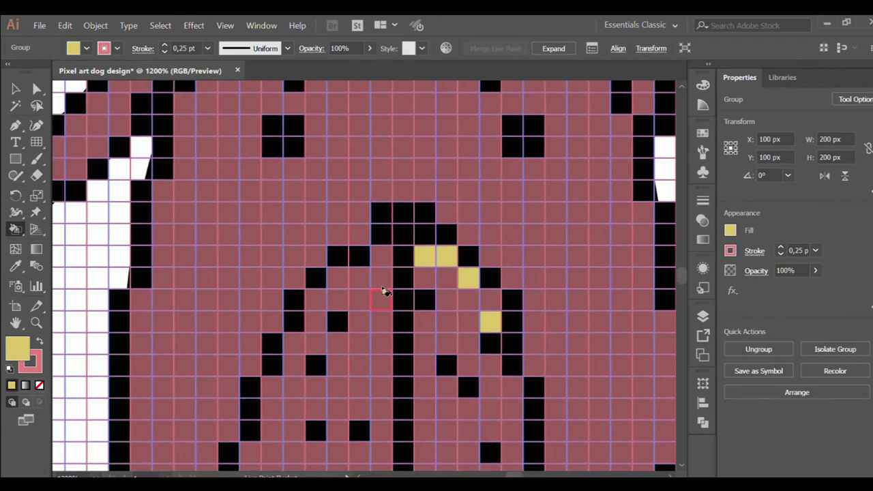
{"action": "left_click", "coordinate": [381, 256]}
{"action": "left_click", "coordinate": [360, 278]}
{"action": "left_click", "coordinate": [338, 278]}
{"action": "left_click", "coordinate": [316, 322]}
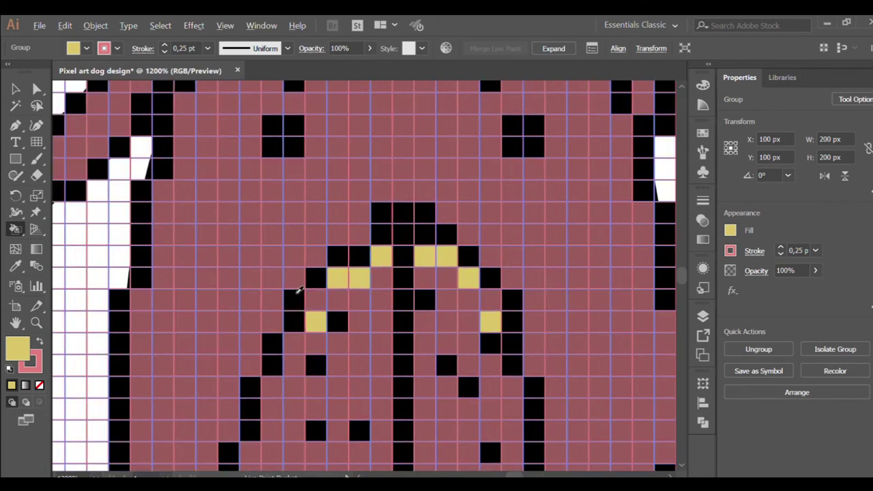
{"action": "key", "text": "ctrl+0"}
Highlight the top-left head outline and left ear edge in yellow
{"action": "scroll", "coordinate": [239, 325], "scroll_direction": "up", "scroll_amount": 1}
{"action": "scroll", "coordinate": [420, 326], "scroll_direction": "up", "scroll_amount": 1}
{"action": "scroll", "coordinate": [420, 326], "scroll_direction": "left", "scroll_amount": 1}
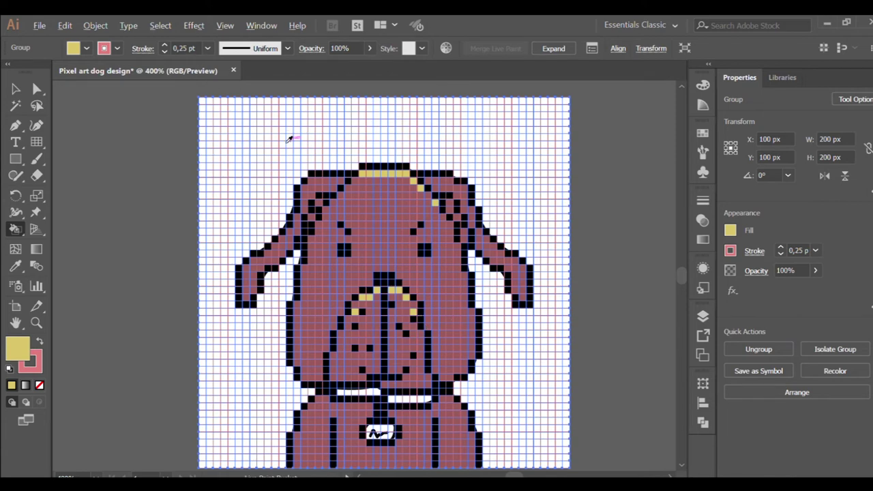
{"action": "scroll", "coordinate": [293, 146], "scroll_direction": "up", "scroll_amount": 1}
{"action": "scroll", "coordinate": [313, 157], "scroll_direction": "up", "scroll_amount": 1}
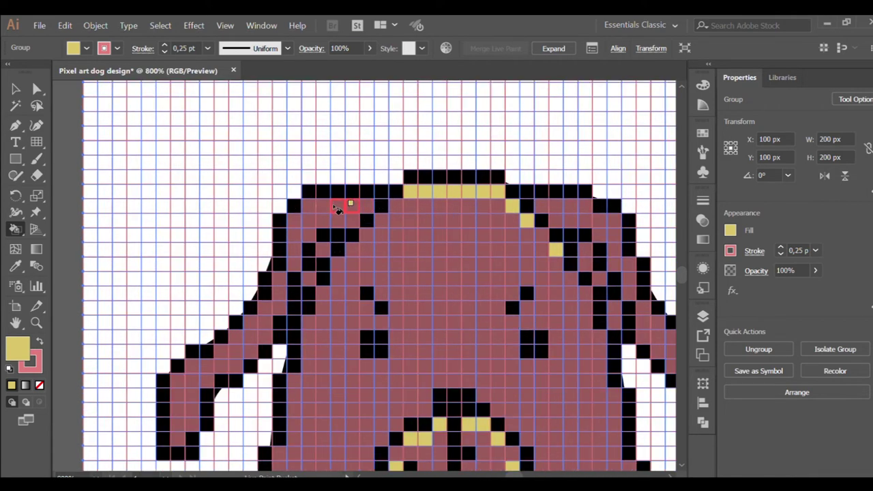
{"action": "left_click_drag", "start_coordinate": [350, 204], "coordinate": [309, 205]}
{"action": "left_click", "coordinate": [294, 234]}
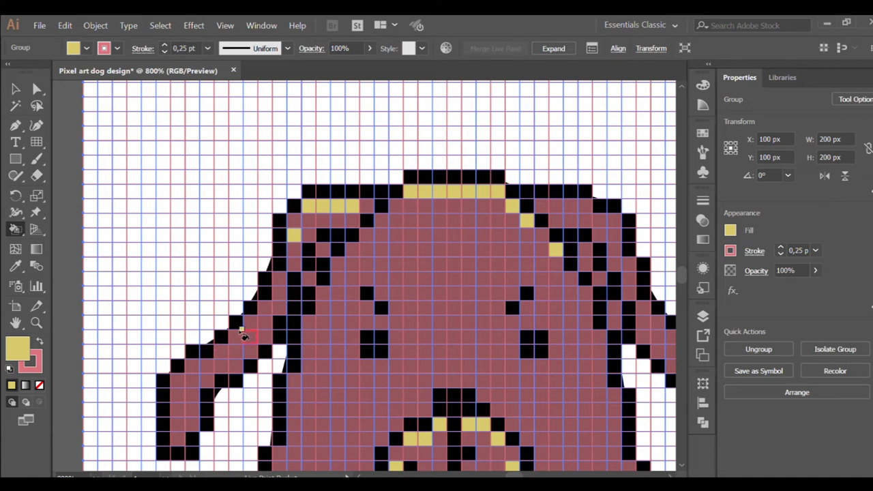
{"action": "left_click_drag", "start_coordinate": [245, 321], "coordinate": [192, 366]}
{"action": "scroll", "coordinate": [191, 365], "scroll_direction": "down", "scroll_amount": 2}
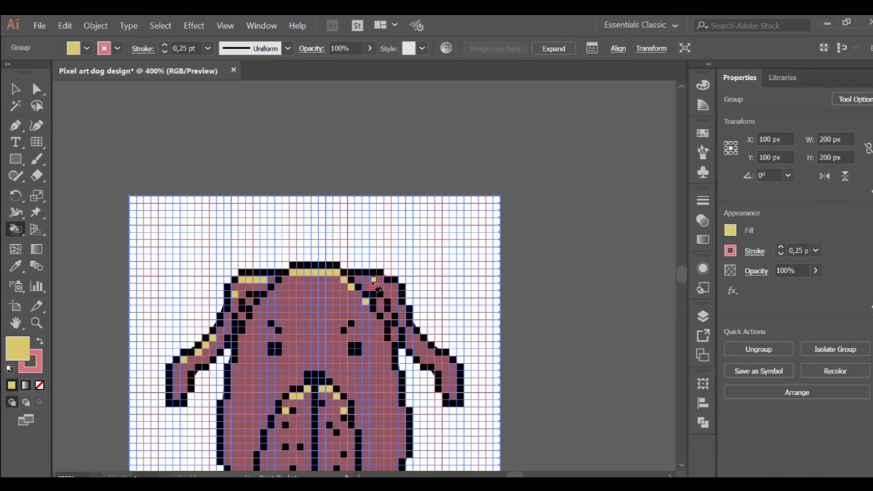
{"action": "scroll", "coordinate": [375, 287], "scroll_direction": "up", "scroll_amount": 2}
{"action": "left_click_drag", "start_coordinate": [333, 239], "coordinate": [361, 239]}
Highlight the right ear edge in yellow
{"action": "scroll", "coordinate": [411, 264], "scroll_direction": "left", "scroll_amount": 1}
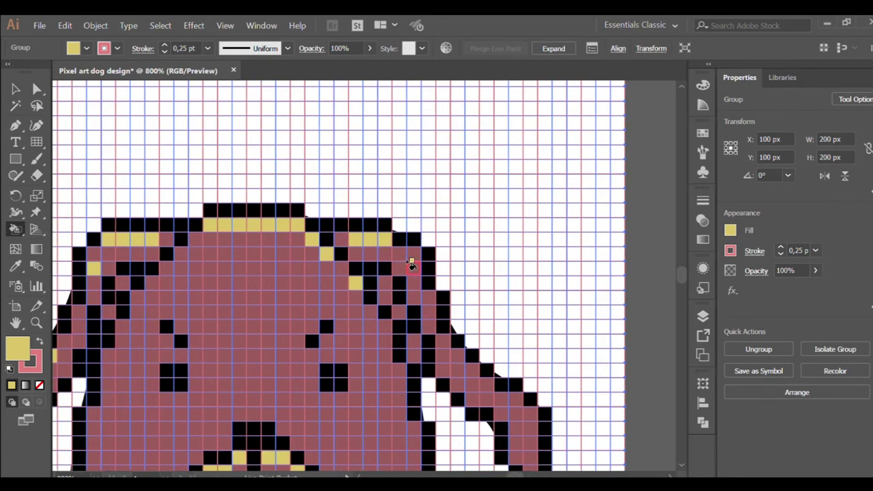
{"action": "scroll", "coordinate": [412, 257], "scroll_direction": "down", "scroll_amount": 1}
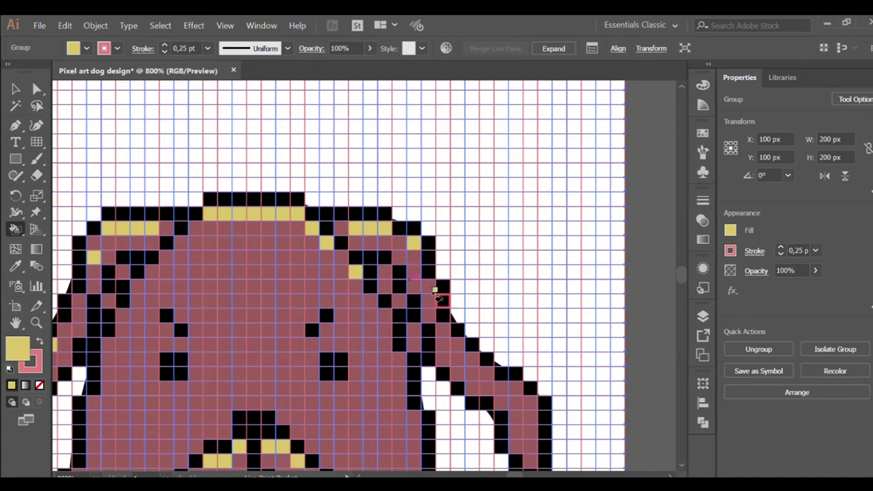
{"action": "scroll", "coordinate": [470, 294], "scroll_direction": "down", "scroll_amount": 1}
{"action": "scroll", "coordinate": [526, 322], "scroll_direction": "up", "scroll_amount": 1}
{"action": "scroll", "coordinate": [526, 322], "scroll_direction": "down", "scroll_amount": 1}
{"action": "scroll", "coordinate": [526, 315], "scroll_direction": "left", "scroll_amount": 1}
{"action": "left_click", "coordinate": [513, 298]}
{"action": "left_click", "coordinate": [527, 315]}
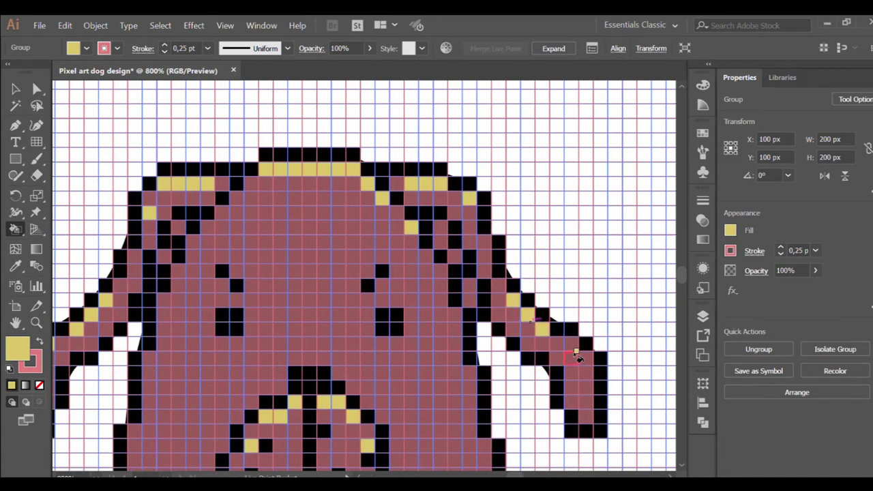
{"action": "scroll", "coordinate": [576, 358], "scroll_direction": "down", "scroll_amount": 5}
{"action": "scroll", "coordinate": [502, 360], "scroll_direction": "down", "scroll_amount": 1}
{"action": "scroll", "coordinate": [321, 364], "scroll_direction": "up", "scroll_amount": 5}
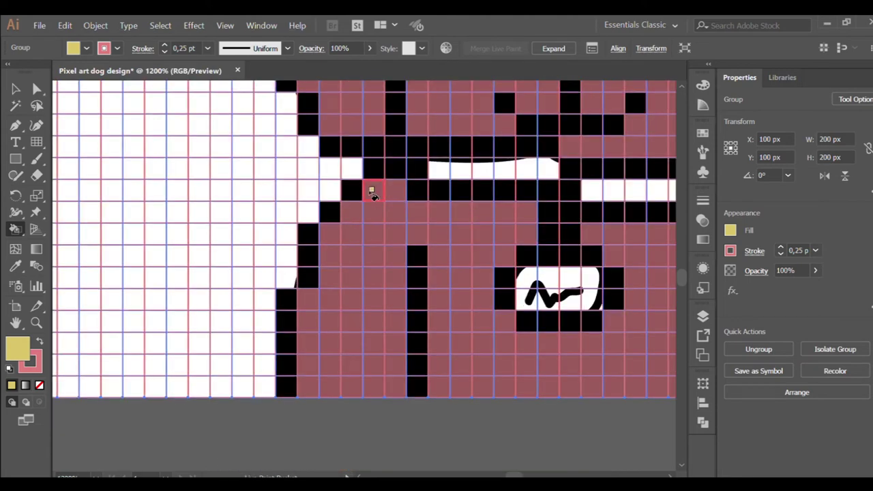
Paint a yellow highlight down the left body edge, correcting one misplaced pixel
{"action": "left_click", "coordinate": [353, 211]}
{"action": "left_click", "coordinate": [330, 234]}
{"action": "left_click", "coordinate": [330, 255]}
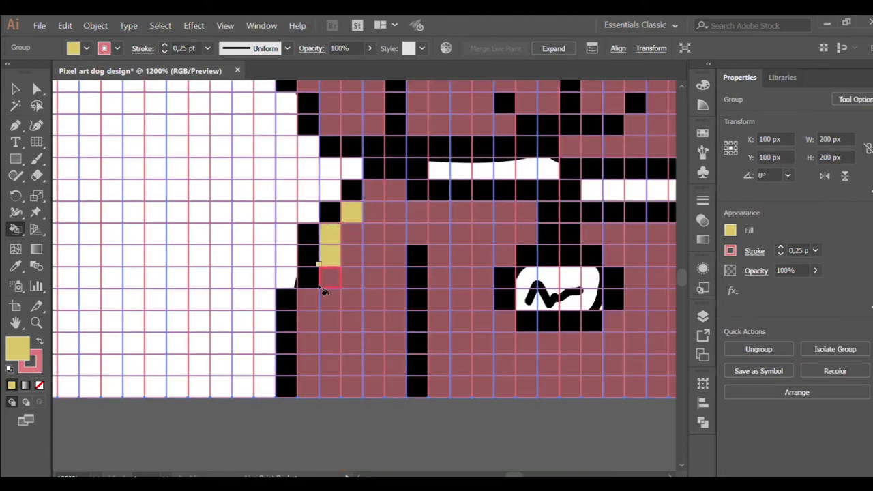
{"action": "left_click", "coordinate": [330, 300]}
{"action": "key", "text": "ctrl+z"}
{"action": "left_click", "coordinate": [330, 276]}
{"action": "left_click", "coordinate": [308, 322]}
{"action": "scroll", "coordinate": [306, 318], "scroll_direction": "down", "scroll_amount": 4}
{"action": "scroll", "coordinate": [263, 302], "scroll_direction": "up", "scroll_amount": 3}
Paint a yellow highlight down the right body edge
{"action": "scroll", "coordinate": [295, 298], "scroll_direction": "right", "scroll_amount": 2}
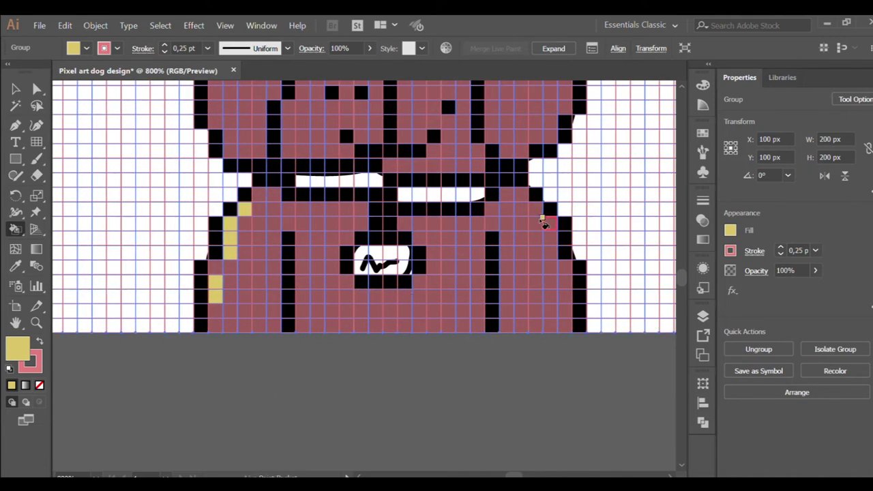
{"action": "left_click", "coordinate": [536, 210]}
{"action": "left_click", "coordinate": [549, 225]}
{"action": "left_click", "coordinate": [550, 239]}
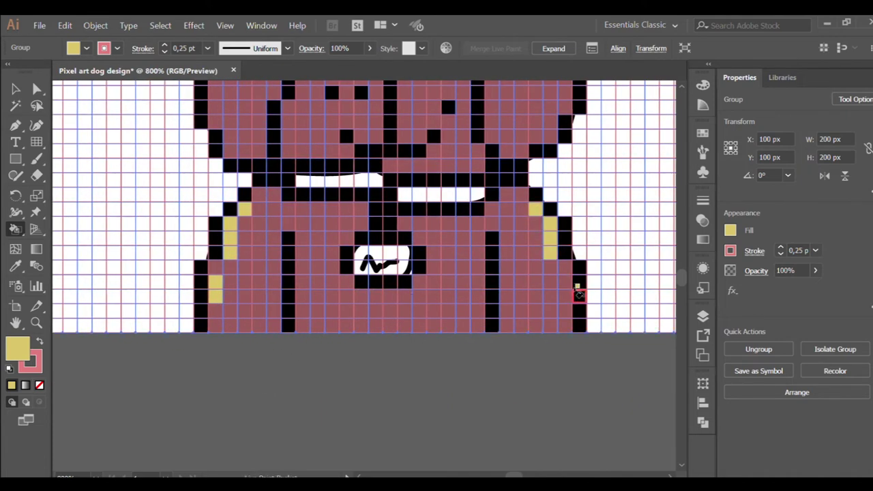
Switch the paint colour to purple
{"action": "scroll", "coordinate": [448, 306], "scroll_direction": "down", "scroll_amount": 3}
{"action": "scroll", "coordinate": [450, 303], "scroll_direction": "down", "scroll_amount": 1}
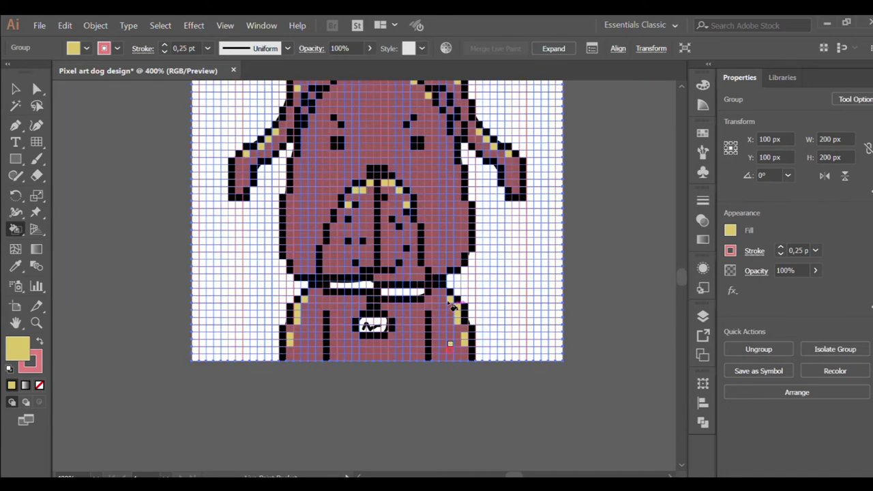
{"action": "scroll", "coordinate": [454, 296], "scroll_direction": "up", "scroll_amount": 1}
{"action": "scroll", "coordinate": [454, 296], "scroll_direction": "up", "scroll_amount": 1}
{"action": "scroll", "coordinate": [454, 296], "scroll_direction": "up", "scroll_amount": 1}
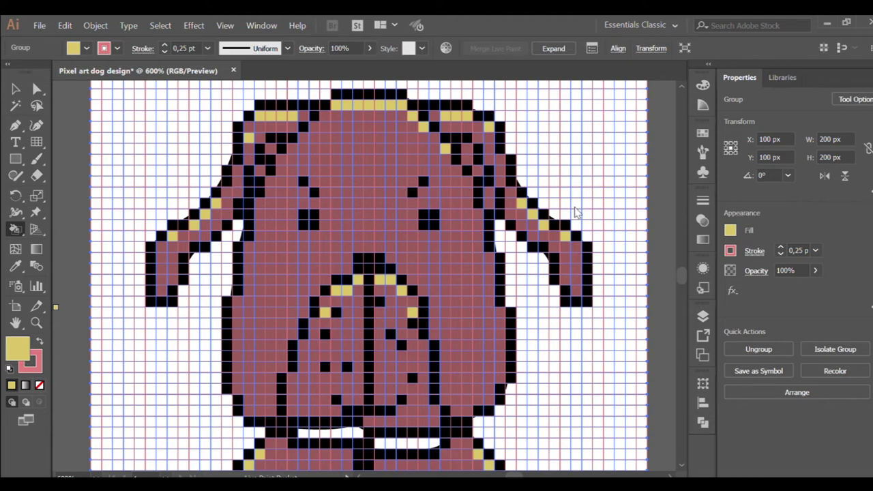
{"action": "key", "text": "Right"}
Shade the left ear's inner edge and tip purple
{"action": "scroll", "coordinate": [232, 270], "scroll_direction": "up", "scroll_amount": 2}
{"action": "scroll", "coordinate": [231, 274], "scroll_direction": "up", "scroll_amount": 1}
{"action": "left_click", "coordinate": [272, 155]}
{"action": "left_click", "coordinate": [258, 184]}
{"action": "left_click", "coordinate": [229, 213]}
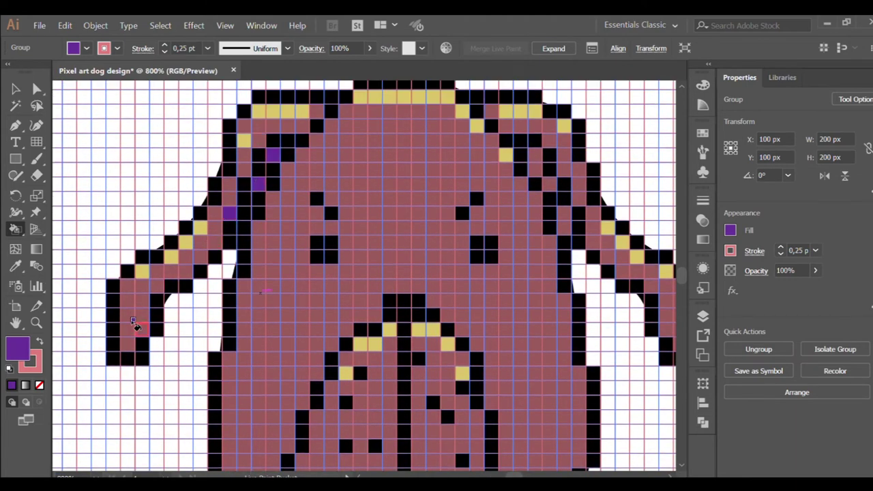
{"action": "left_click_drag", "start_coordinate": [139, 300], "coordinate": [141, 330]}
{"action": "scroll", "coordinate": [410, 313], "scroll_direction": "down", "scroll_amount": 4}
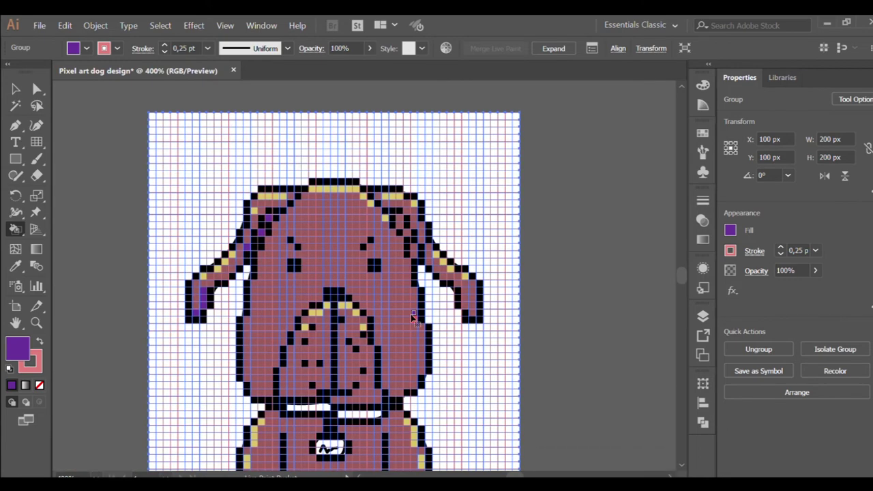
{"action": "scroll", "coordinate": [410, 314], "scroll_direction": "up", "scroll_amount": 3}
{"action": "scroll", "coordinate": [402, 170], "scroll_direction": "up", "scroll_amount": 1}
Shade the right ear's inner edge and tip purple
{"action": "left_click", "coordinate": [401, 159]}
{"action": "left_click_drag", "start_coordinate": [402, 172], "coordinate": [430, 232]}
{"action": "left_click_drag", "start_coordinate": [533, 316], "coordinate": [543, 344]}
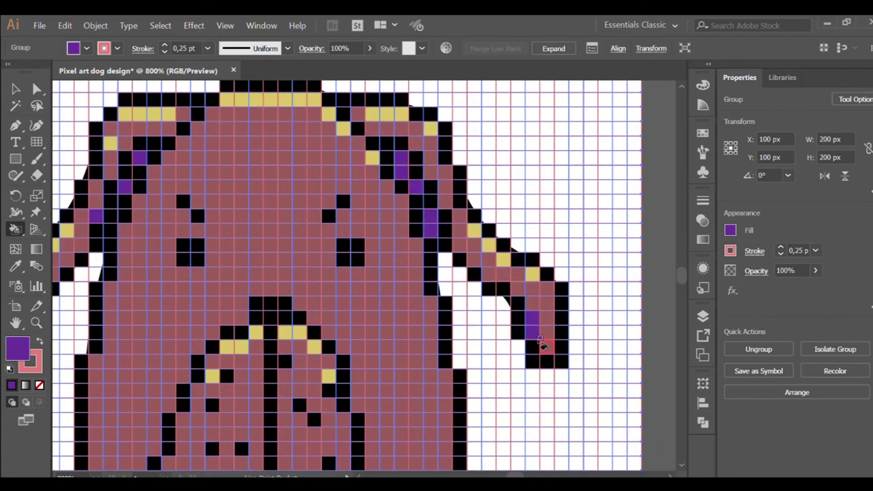
{"action": "scroll", "coordinate": [539, 340], "scroll_direction": "down", "scroll_amount": 2}
{"action": "scroll", "coordinate": [498, 320], "scroll_direction": "down", "scroll_amount": 3}
{"action": "scroll", "coordinate": [365, 225], "scroll_direction": "up", "scroll_amount": 2}
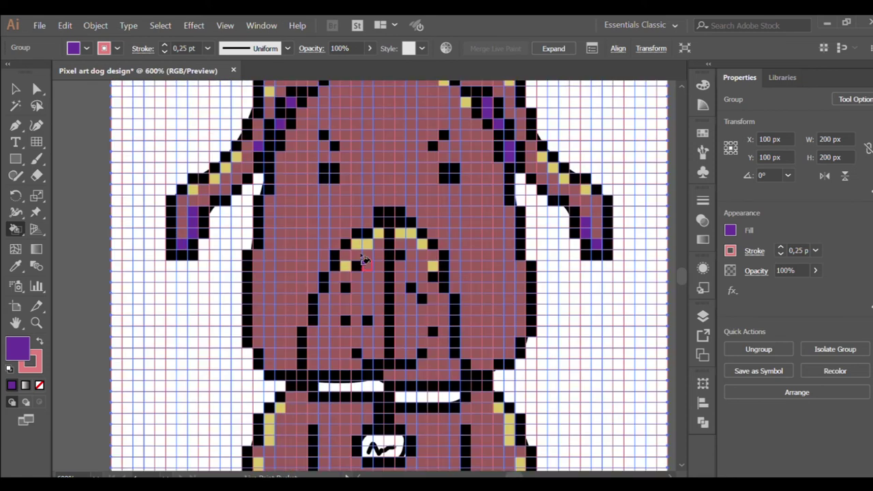
{"action": "scroll", "coordinate": [364, 235], "scroll_direction": "up", "scroll_amount": 1}
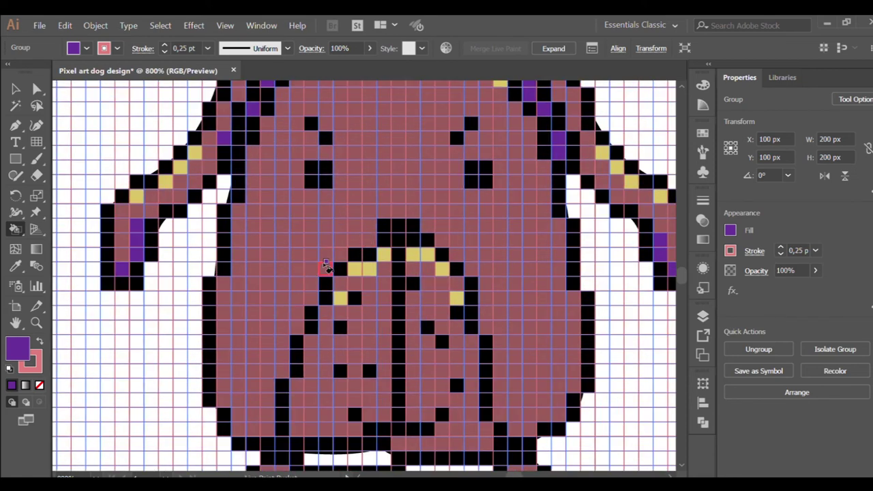
Shade the left cheek purple down to the jaw
{"action": "left_click", "coordinate": [224, 329]}
{"action": "mouse_move", "coordinate": [221, 355]}
{"action": "left_mouse_down"}
{"action": "mouse_move", "coordinate": [222, 398]}
{"action": "mouse_move", "coordinate": [252, 428]}
{"action": "left_mouse_up"}
{"action": "scroll", "coordinate": [252, 428], "scroll_direction": "down", "scroll_amount": 2}
{"action": "scroll", "coordinate": [437, 379], "scroll_direction": "up", "scroll_amount": 1}
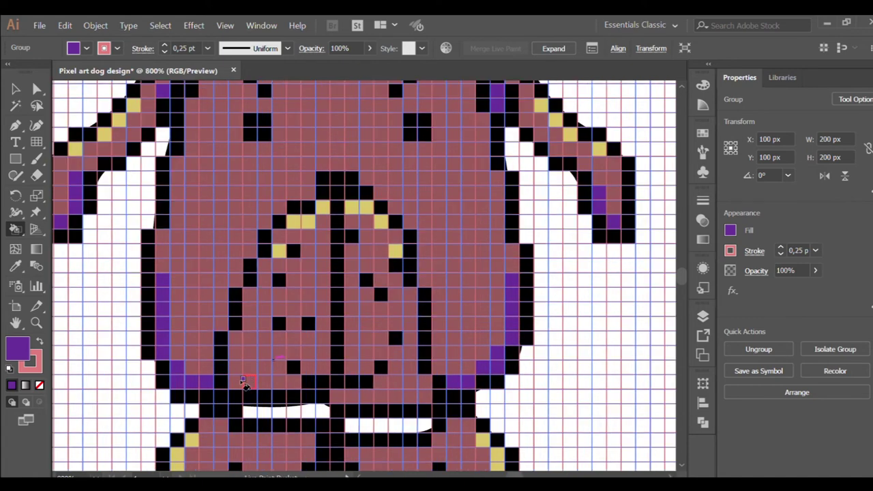
{"action": "scroll", "coordinate": [298, 363], "scroll_direction": "up", "scroll_amount": 1}
Extend the purple shadow along the jaw row
{"action": "left_click_drag", "start_coordinate": [263, 382], "coordinate": [419, 395]}
{"action": "scroll", "coordinate": [416, 297], "scroll_direction": "down", "scroll_amount": 2}
{"action": "scroll", "coordinate": [415, 297], "scroll_direction": "up", "scroll_amount": 2}
{"action": "scroll", "coordinate": [477, 345], "scroll_direction": "down", "scroll_amount": 1}
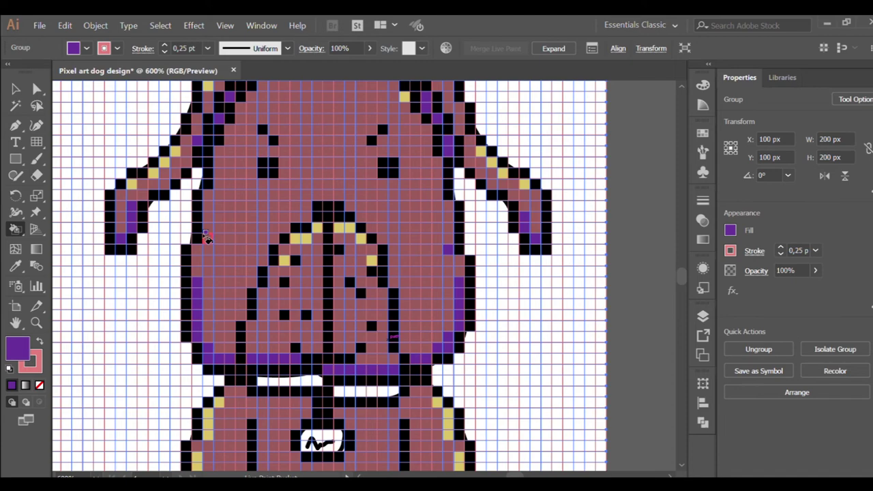
{"action": "scroll", "coordinate": [355, 292], "scroll_direction": "down", "scroll_amount": 1}
{"action": "scroll", "coordinate": [355, 300], "scroll_direction": "down", "scroll_amount": 1}
{"action": "scroll", "coordinate": [348, 331], "scroll_direction": "up", "scroll_amount": 2}
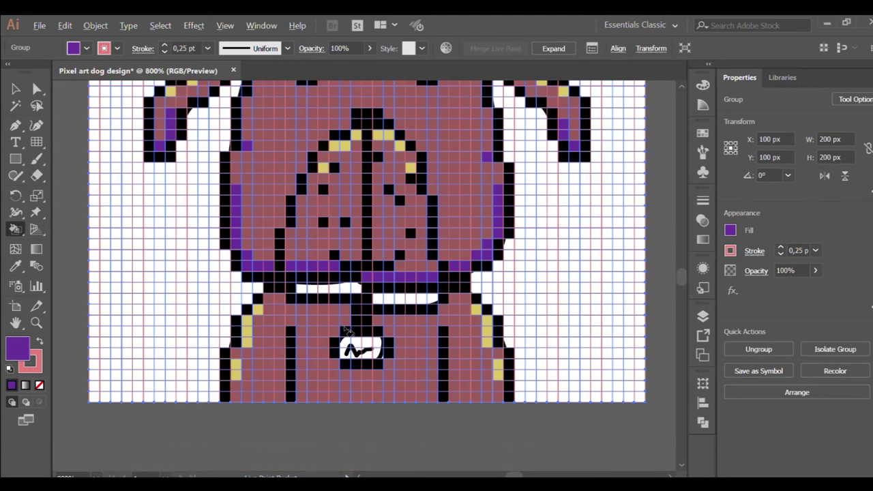
{"action": "scroll", "coordinate": [348, 331], "scroll_direction": "up", "scroll_amount": 1}
Paint purple shadow cells just below the collar
{"action": "mouse_move", "coordinate": [260, 262]}
{"action": "left_mouse_down"}
{"action": "mouse_move", "coordinate": [327, 282]}
{"action": "mouse_move", "coordinate": [319, 278]}
{"action": "left_mouse_up"}
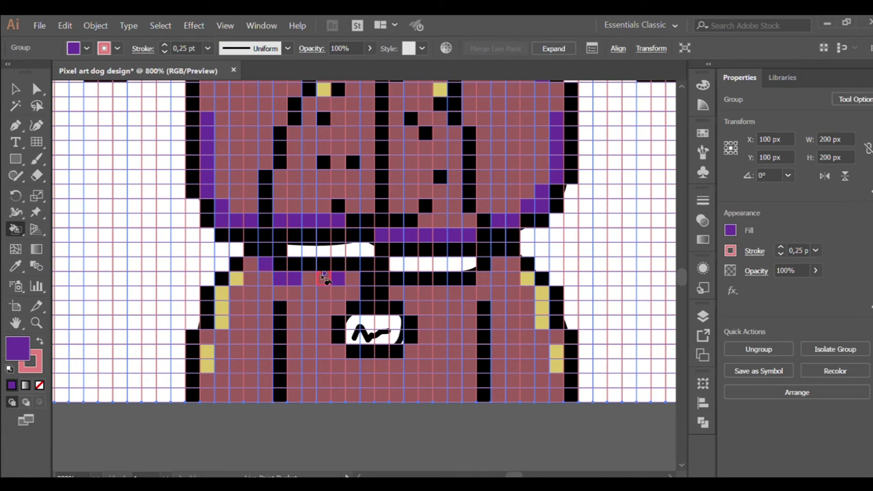
{"action": "left_click_drag", "start_coordinate": [443, 291], "coordinate": [424, 292]}
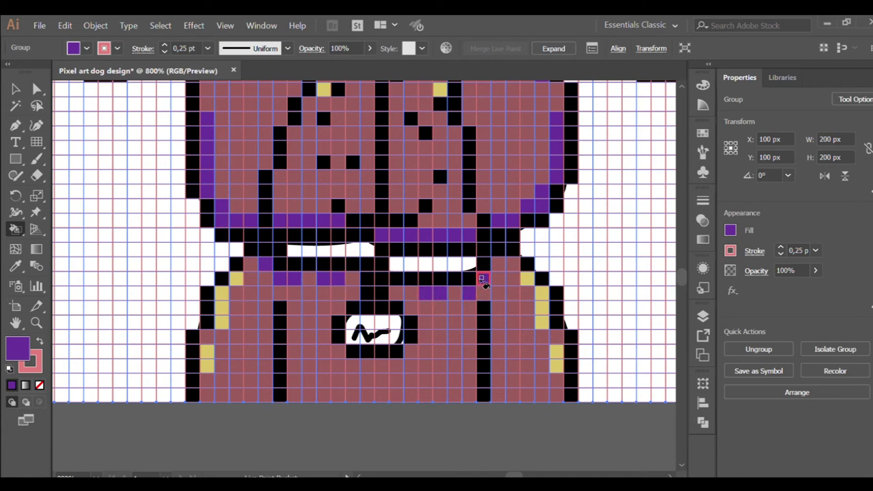
{"action": "scroll", "coordinate": [491, 273], "scroll_direction": "down", "scroll_amount": 3}
{"action": "scroll", "coordinate": [398, 331], "scroll_direction": "up", "scroll_amount": 2}
{"action": "scroll", "coordinate": [397, 331], "scroll_direction": "up", "scroll_amount": 1}
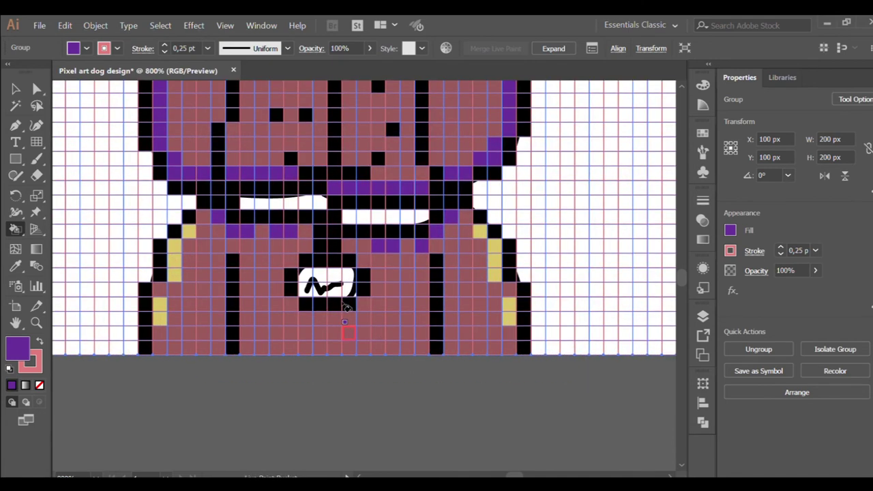
{"action": "scroll", "coordinate": [450, 339], "scroll_direction": "down", "scroll_amount": 2}
{"action": "scroll", "coordinate": [487, 351], "scroll_direction": "right", "scroll_amount": 1}
{"action": "scroll", "coordinate": [486, 341], "scroll_direction": "down", "scroll_amount": 1}
{"action": "scroll", "coordinate": [346, 375], "scroll_direction": "up", "scroll_amount": 1}
{"action": "scroll", "coordinate": [346, 375], "scroll_direction": "up", "scroll_amount": 1}
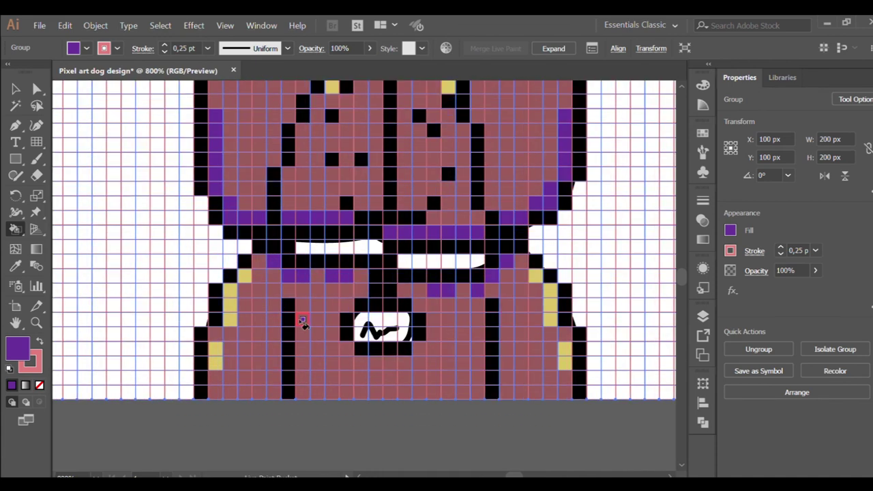
Shade the left and right chest lines purple
{"action": "left_click_drag", "start_coordinate": [302, 318], "coordinate": [302, 379]}
{"action": "left_click_drag", "start_coordinate": [476, 330], "coordinate": [475, 381]}
{"action": "scroll", "coordinate": [381, 405], "scroll_direction": "down", "scroll_amount": 1}
{"action": "scroll", "coordinate": [390, 404], "scroll_direction": "down", "scroll_amount": 1}
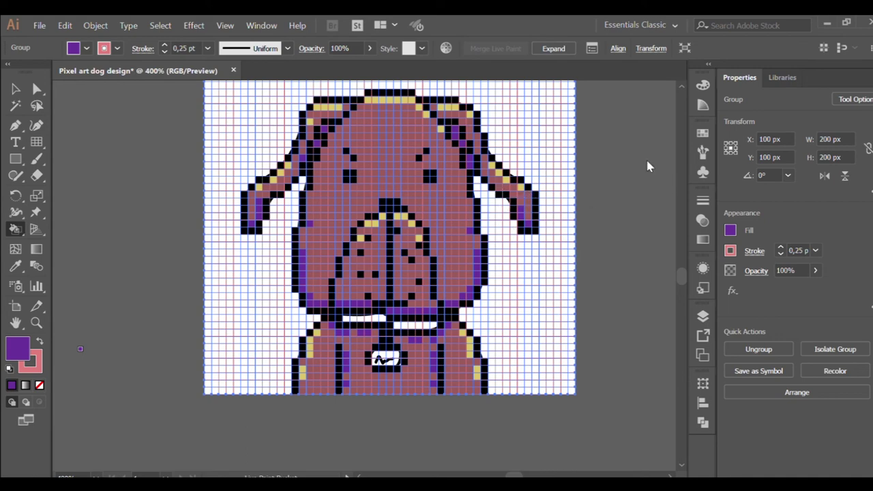
Paint the collar band and its tag cells cyan
{"action": "scroll", "coordinate": [420, 331], "scroll_direction": "up", "scroll_amount": 1}
{"action": "scroll", "coordinate": [383, 307], "scroll_direction": "up", "scroll_amount": 1}
{"action": "mouse_move", "coordinate": [212, 305]}
{"action": "left_mouse_down"}
{"action": "mouse_move", "coordinate": [337, 306]}
{"action": "mouse_move", "coordinate": [463, 328]}
{"action": "left_mouse_up"}
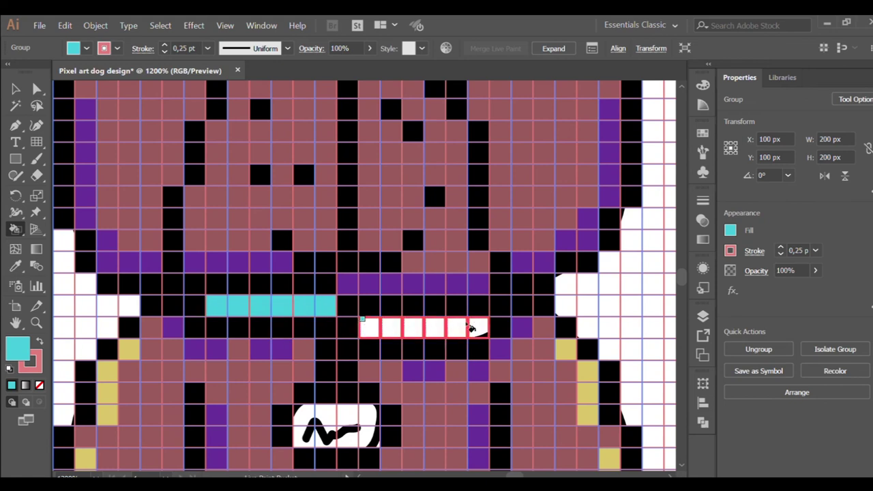
{"action": "scroll", "coordinate": [423, 328], "scroll_direction": "down", "scroll_amount": 3}
{"action": "scroll", "coordinate": [381, 327], "scroll_direction": "down", "scroll_amount": 1}
{"action": "left_click_drag", "start_coordinate": [304, 326], "coordinate": [380, 336]}
Switch back to the Selection tool
{"action": "scroll", "coordinate": [380, 336], "scroll_direction": "down", "scroll_amount": 5}
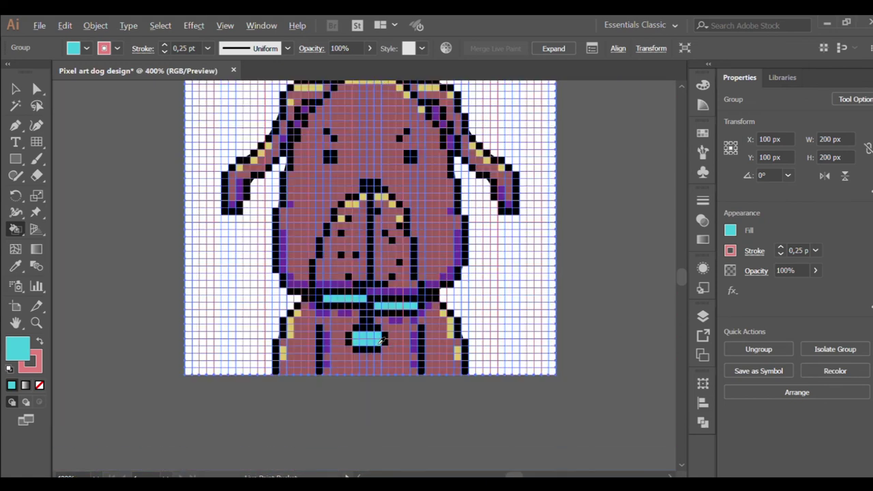
{"action": "scroll", "coordinate": [457, 324], "scroll_direction": "up", "scroll_amount": 3}
{"action": "scroll", "coordinate": [457, 324], "scroll_direction": "down", "scroll_amount": 2}
{"action": "scroll", "coordinate": [454, 322], "scroll_direction": "up", "scroll_amount": 1}
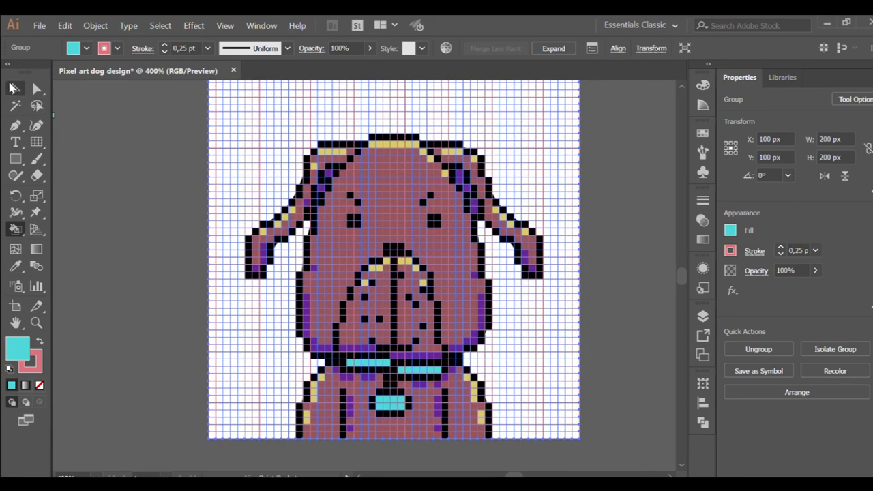
{"action": "left_click", "coordinate": [12, 89]}
Deselect the dog artwork and hide the pixel grid
{"action": "left_click", "coordinate": [30, 362]}
{"action": "key", "text": "ctrl+shift+a"}
{"action": "key", "text": "ctrl+apostrophe"}
{"action": "scroll", "coordinate": [545, 379], "scroll_direction": "down", "scroll_amount": 2}
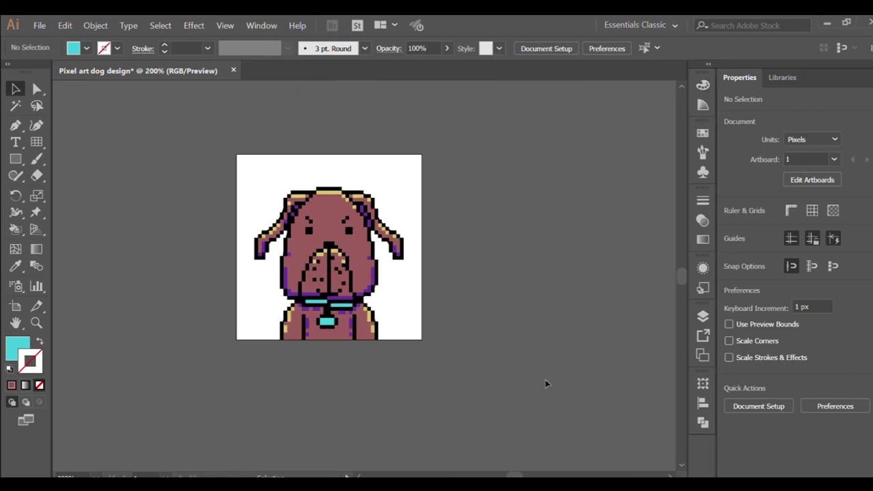
{"action": "scroll", "coordinate": [535, 347], "scroll_direction": "up", "scroll_amount": 1}
Draw a 200 × 200 px rectangle covering the artboard and send it behind the dog
{"action": "key", "text": "m"}
{"action": "mouse_move", "coordinate": [174, 102]}
{"action": "left_mouse_down"}
{"action": "mouse_move", "coordinate": [223, 134]}
{"action": "mouse_move", "coordinate": [178, 104]}
{"action": "left_mouse_up"}
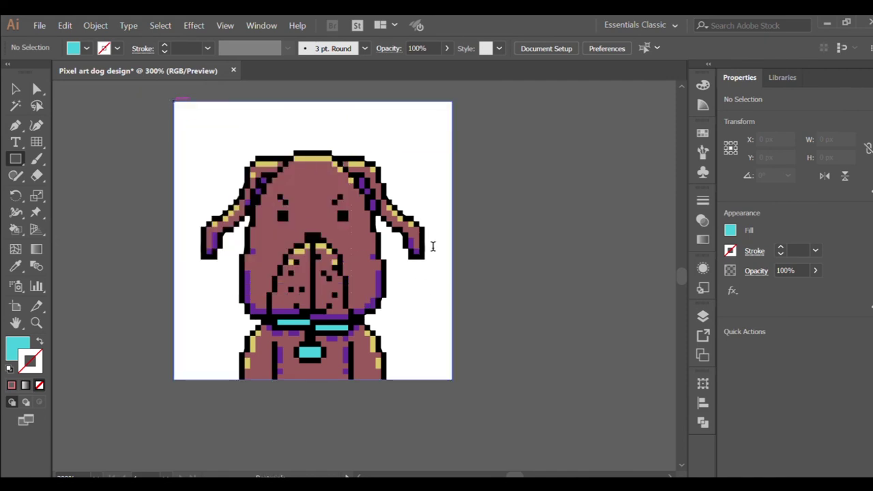
{"action": "left_click_drag", "start_coordinate": [175, 101], "coordinate": [451, 379]}
{"action": "key", "text": "ctrl+shift+bracketleft"}
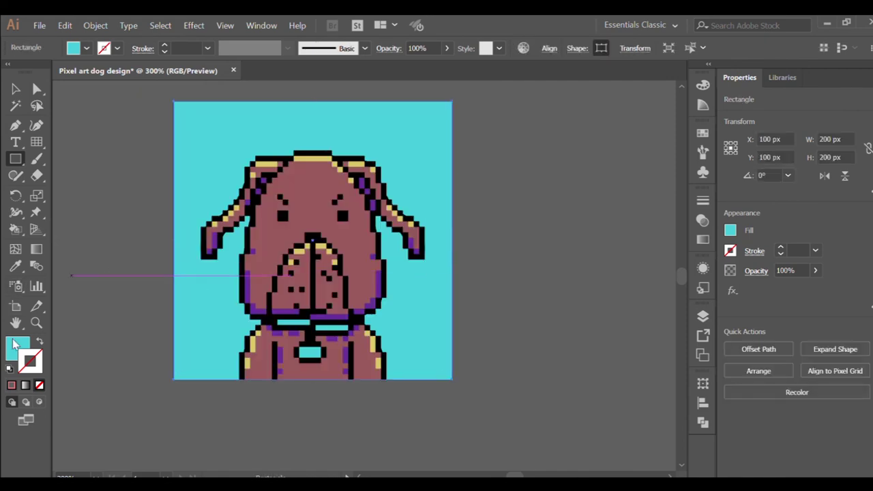
{"action": "left_click", "coordinate": [16, 345]}
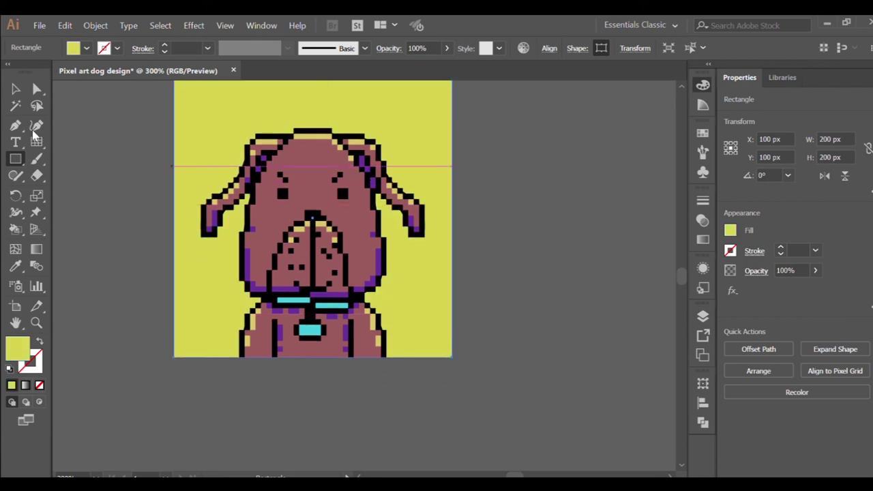
{"action": "left_click", "coordinate": [563, 94]}
{"action": "scroll", "coordinate": [545, 195], "scroll_direction": "left", "scroll_amount": 3}
{"action": "scroll", "coordinate": [545, 195], "scroll_direction": "up", "scroll_amount": 2}
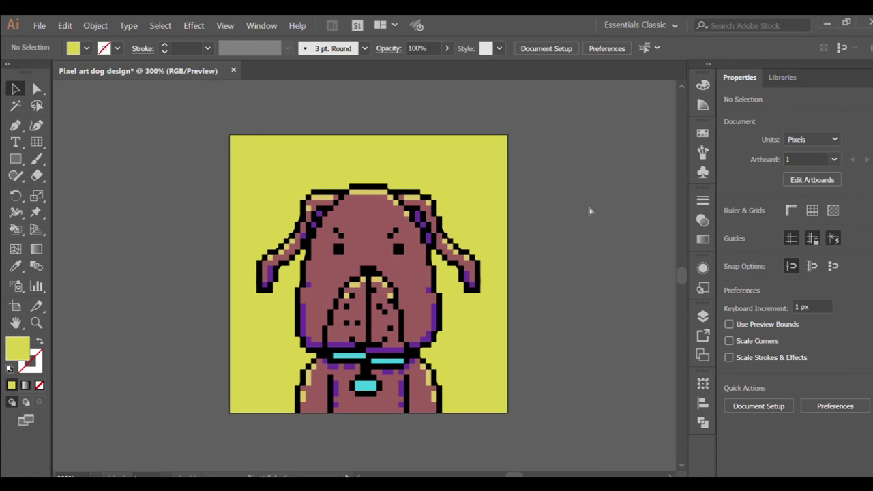
{"action": "scroll", "coordinate": [589, 211], "scroll_direction": "left", "scroll_amount": 1}
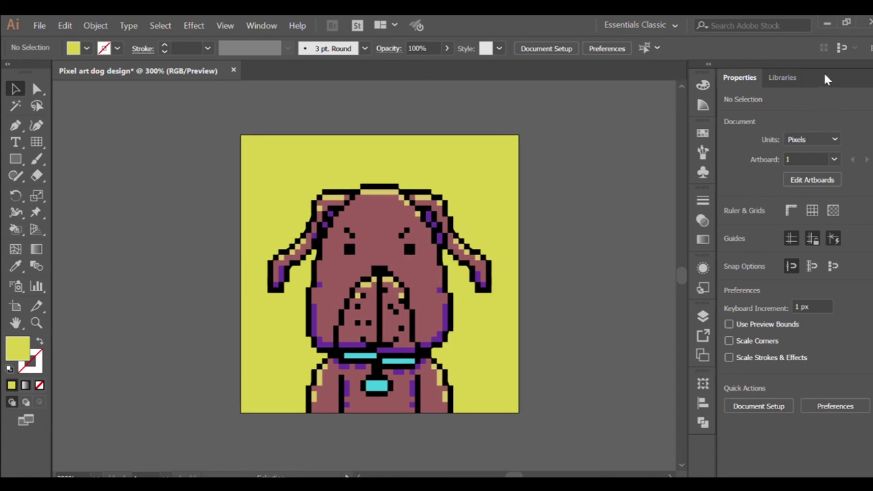